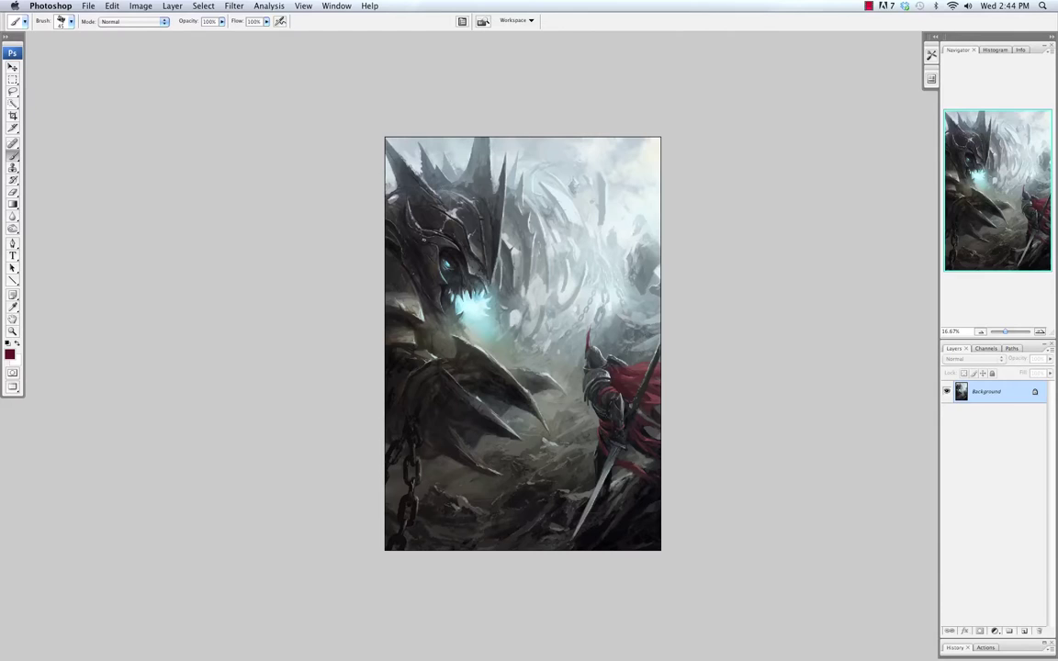
# Create a layer group containing two new layers and set the group's blend mode to Screen
pyautogui.click(1009, 631)
pyautogui.click(1026, 631)
pyautogui.click(1025, 631)
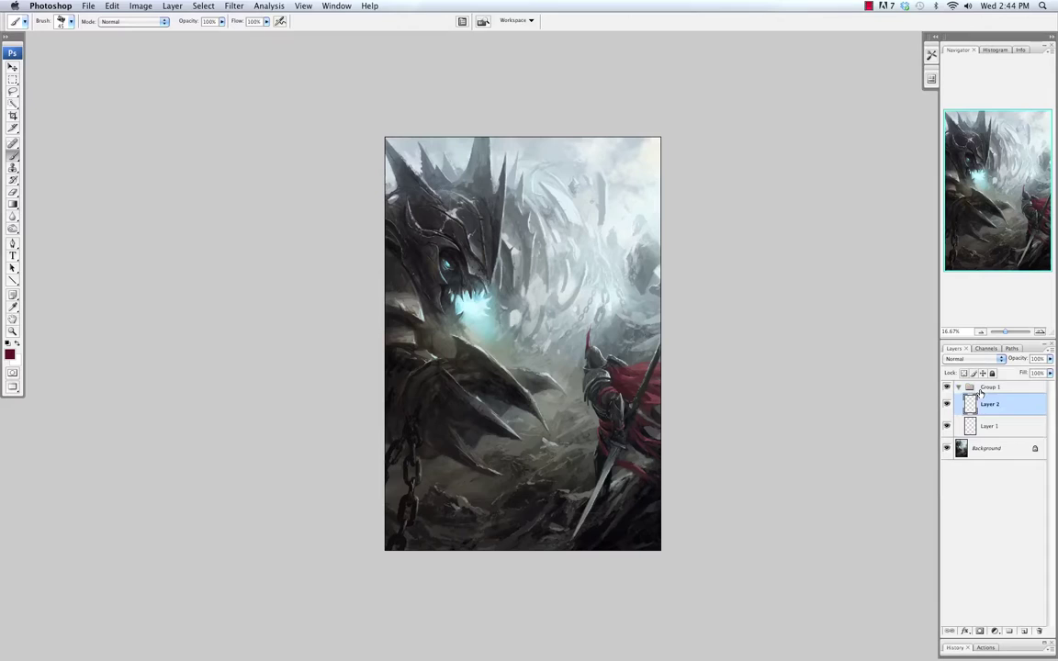
pyautogui.click(997, 387)
pyautogui.click(1002, 358)
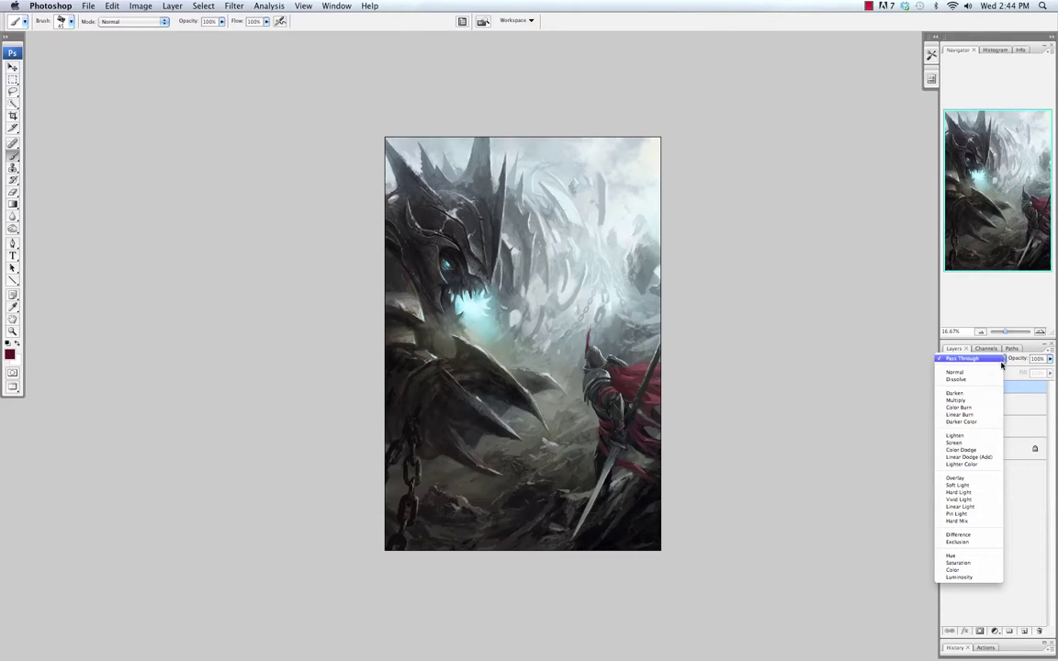
pyautogui.click(976, 446)
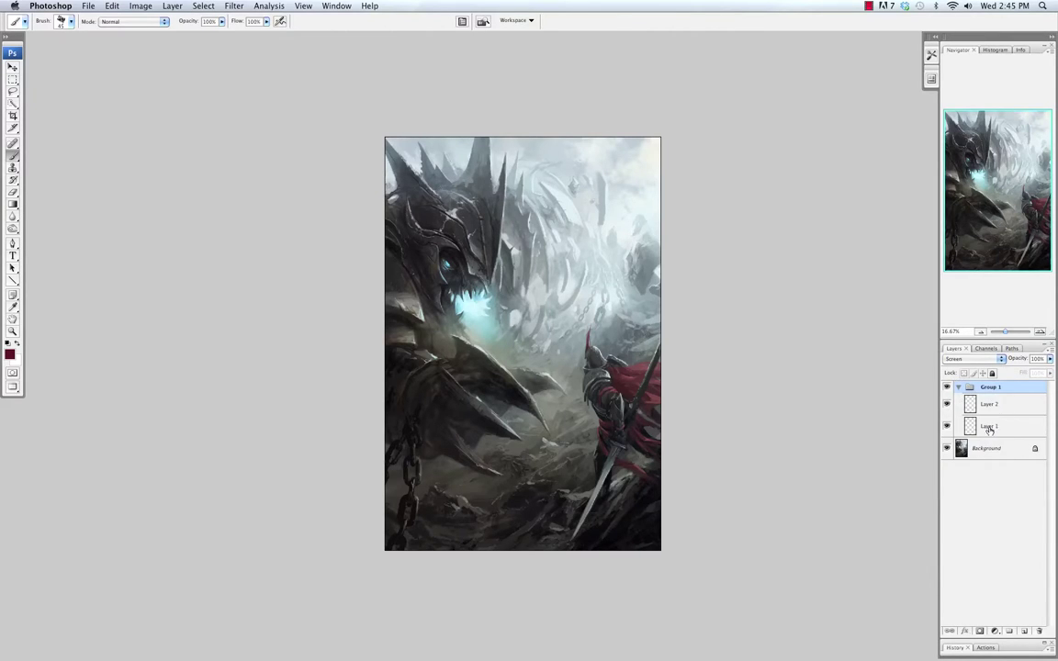
# Reset the colours to default and fill Layer 1, the lower layer in the group, with black
pyautogui.click(990, 429)
pyautogui.press('d')
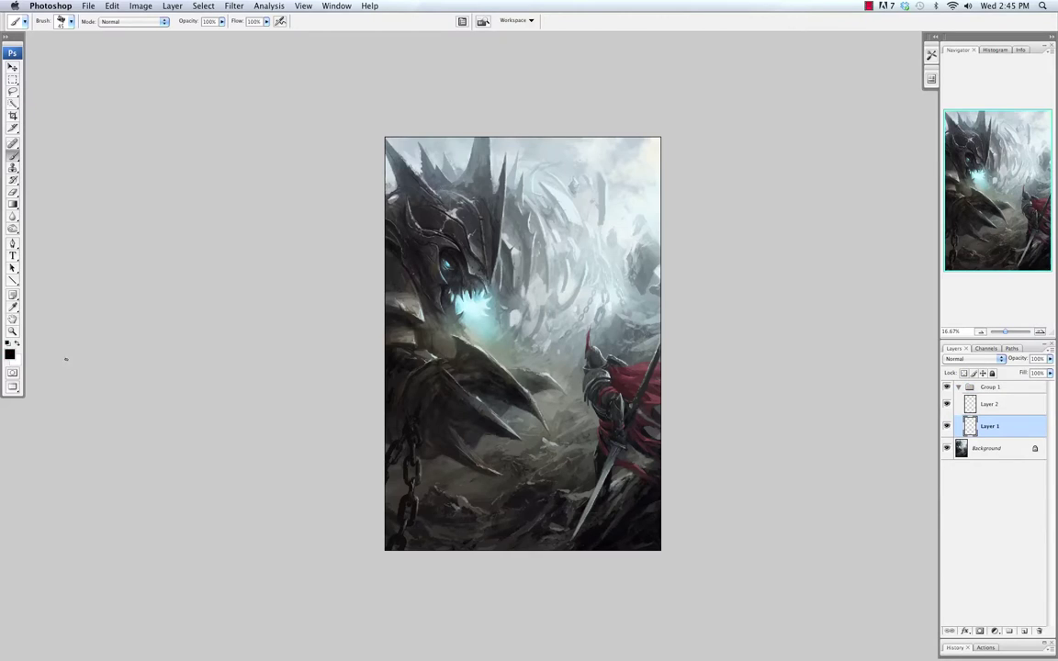
pyautogui.hotkey('alt', 'BackSpace')
# Add a Gradient Map adjustment above Layer 2 using the black-to-orange-to-yellow preset gradient
pyautogui.click(988, 404)
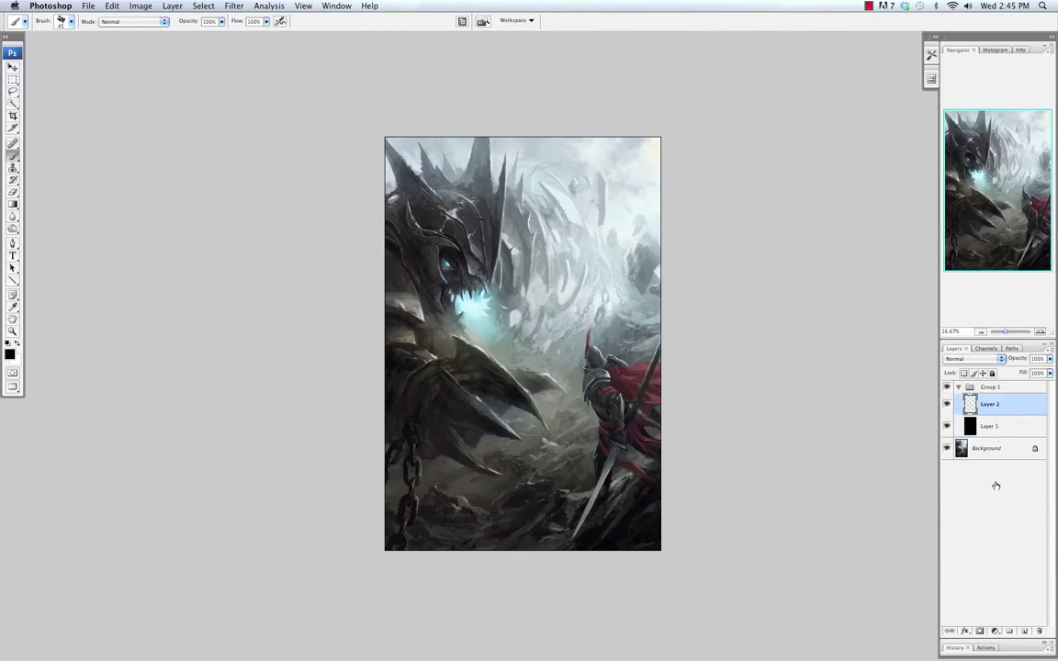
pyautogui.click(995, 631)
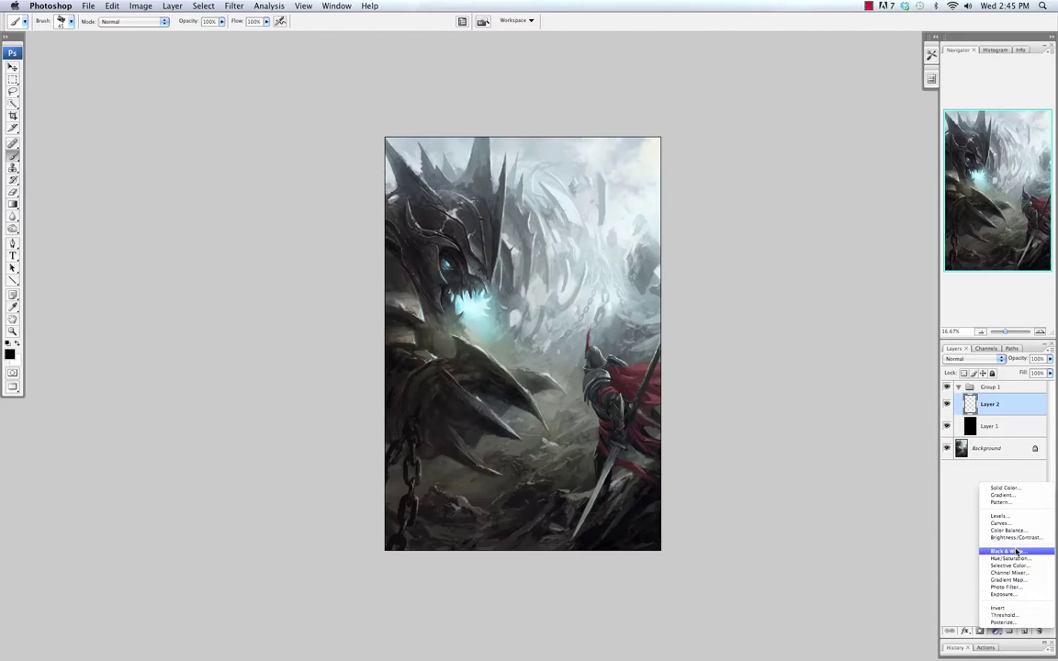
pyautogui.click(1026, 579)
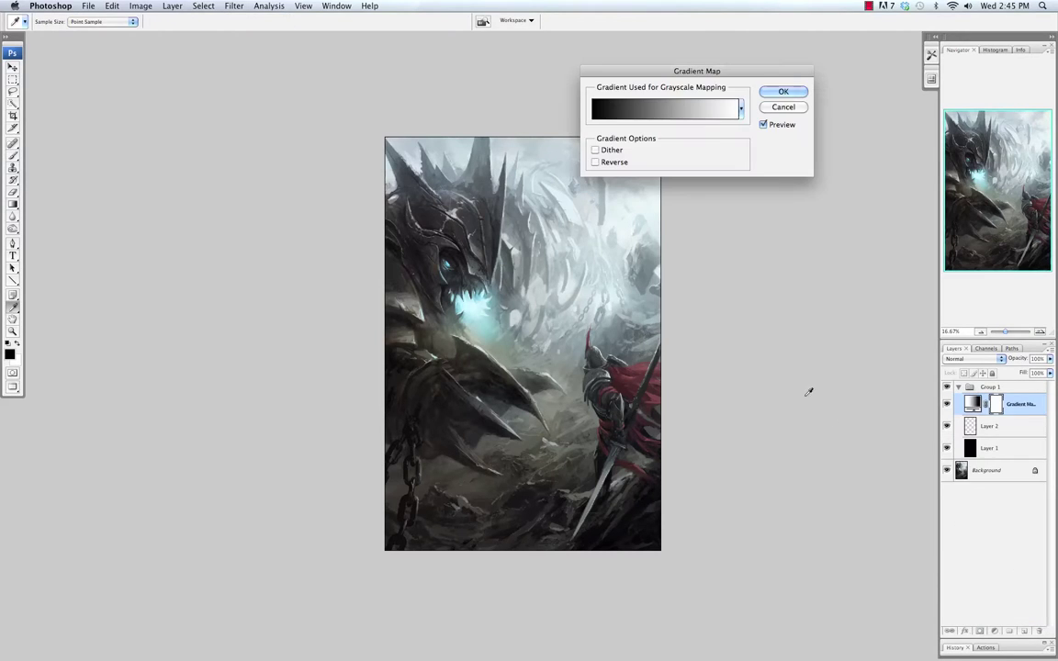
pyautogui.click(742, 110)
pyautogui.click(665, 169)
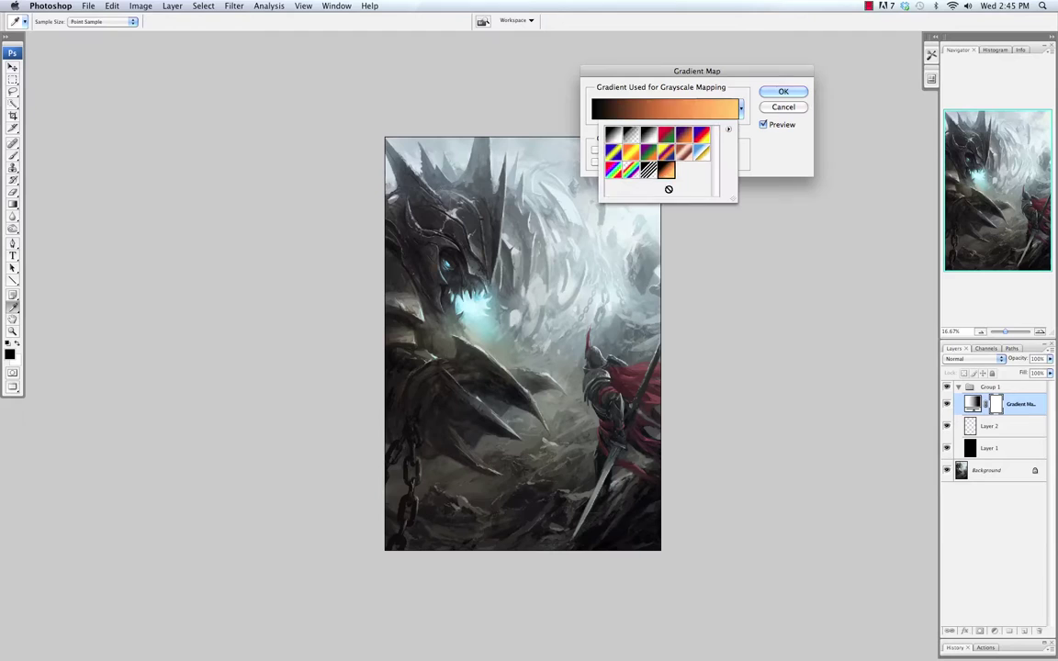
# Set the gradient's orange colour stop to location 54% and apply the Gradient Map
pyautogui.click(688, 111)
pyautogui.click(688, 111)
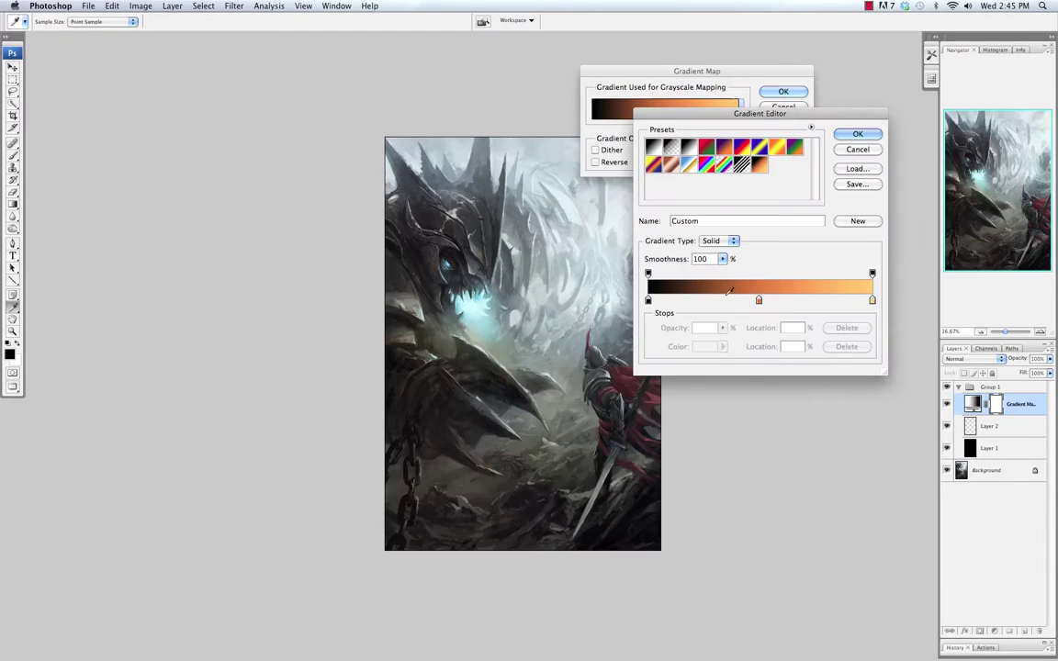
pyautogui.moveTo(759, 303); pyautogui.dragTo(769, 301)
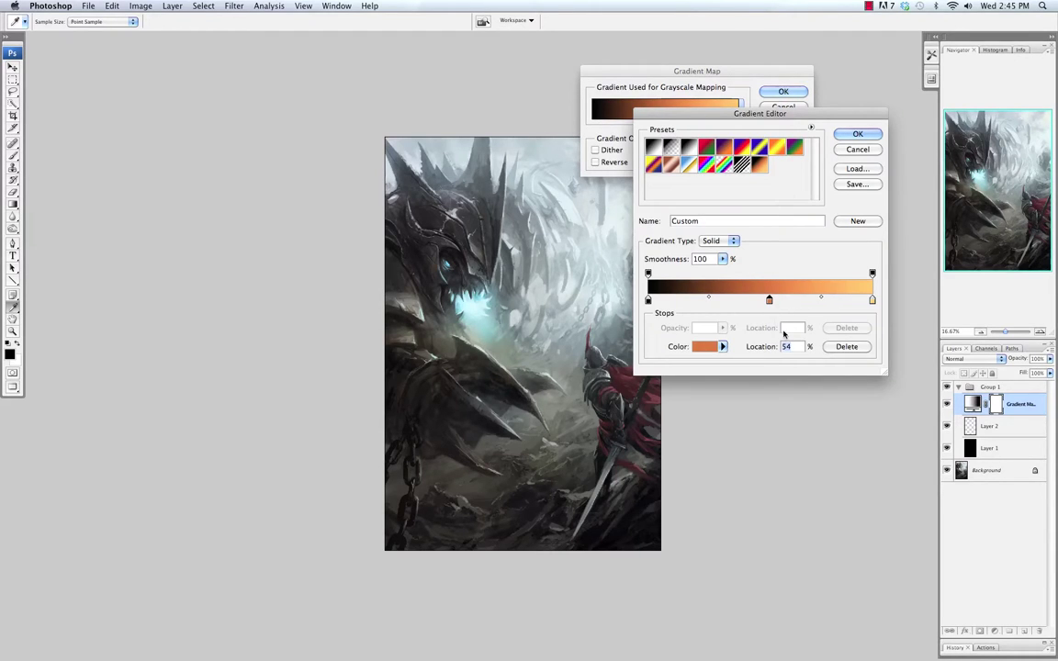
pyautogui.click(871, 302)
pyautogui.click(858, 134)
pyautogui.click(783, 92)
# Paint a white stroke along the knight's sword on Layer 2 with a textured brush at 700 px
pyautogui.press('b')
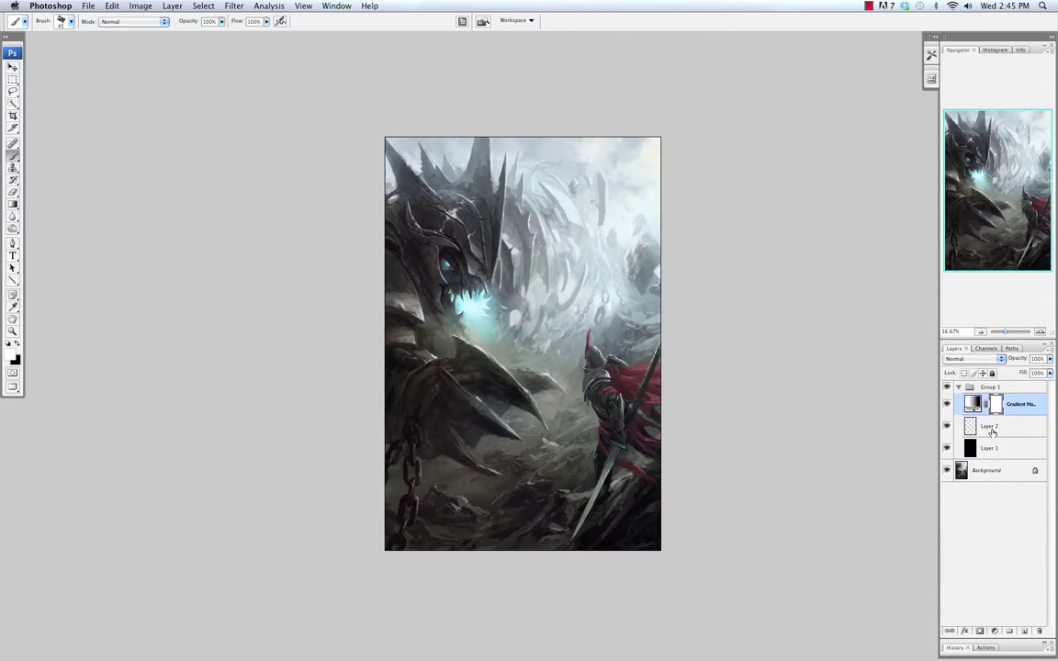
pyautogui.click(988, 426)
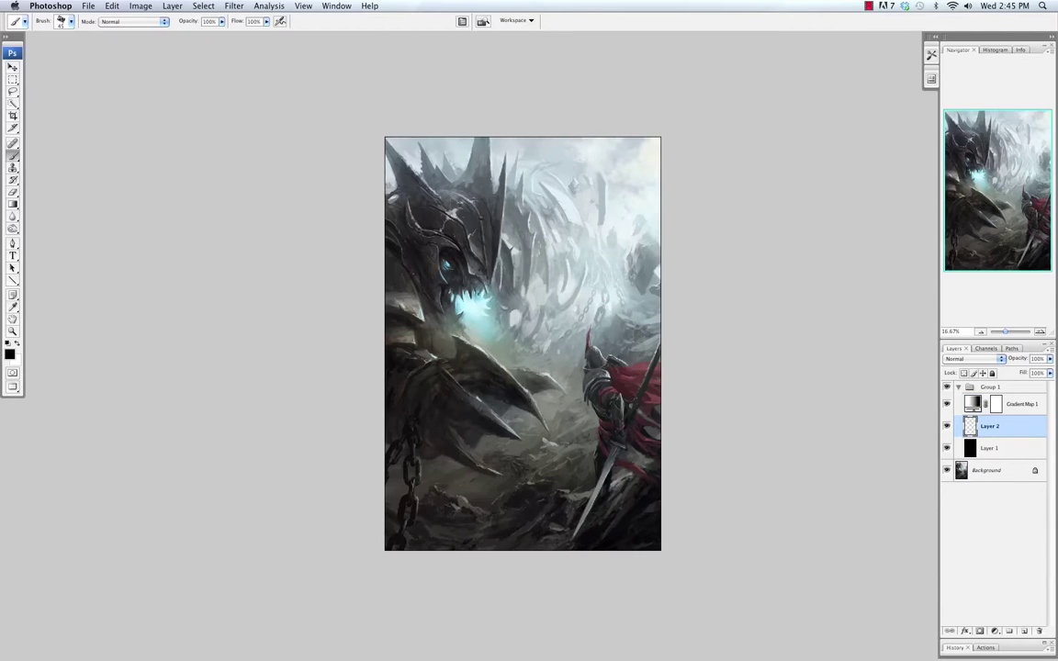
pyautogui.rightClick(569, 334)
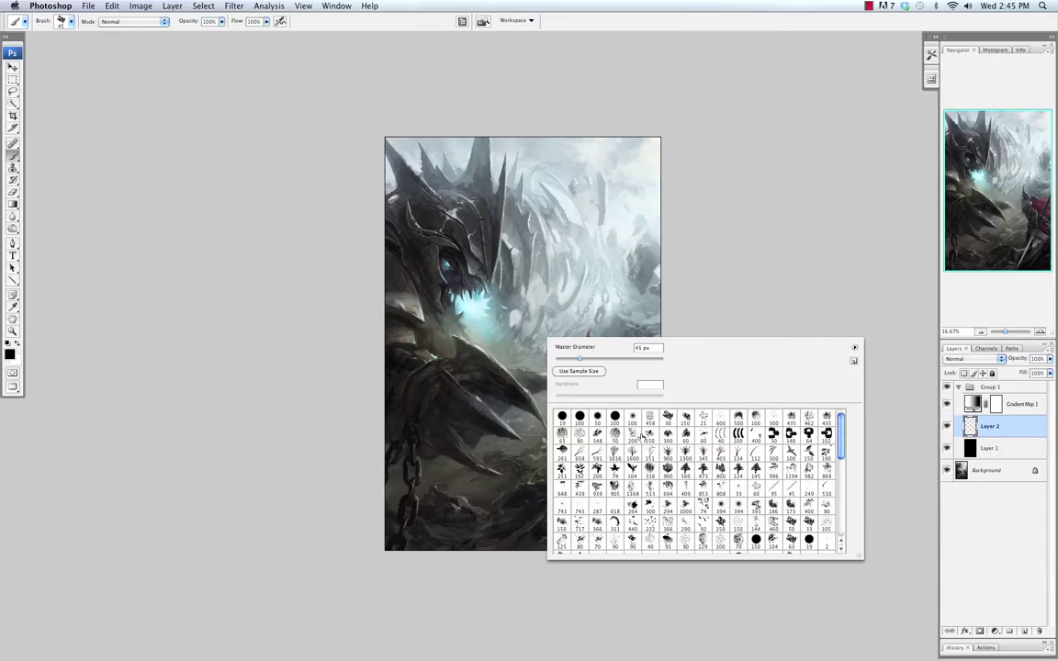
pyautogui.click(737, 419)
pyautogui.click(686, 297)
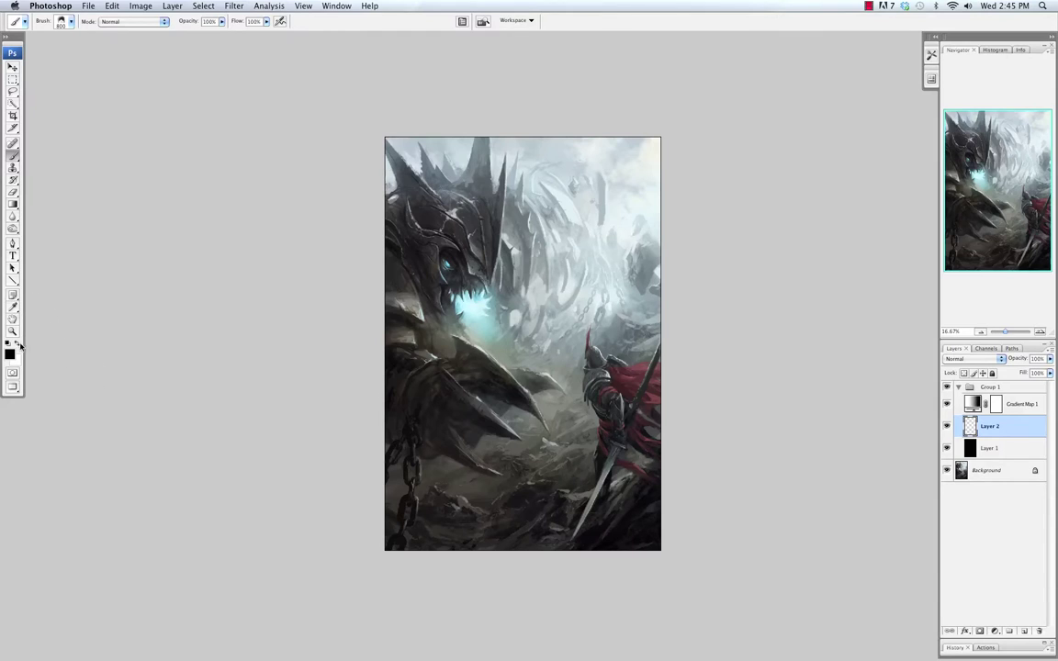
pyautogui.press('[')
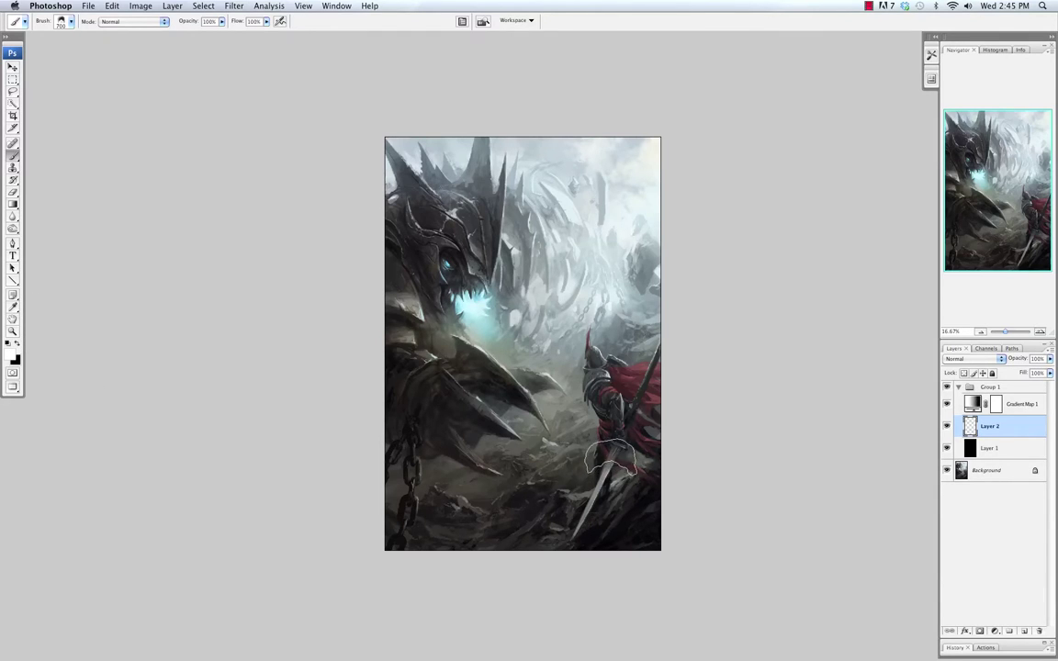
pyautogui.moveTo(609, 458); pyautogui.dragTo(578, 537)
# Undo the faint flame strokes and paint a stronger flame beside the knight's leg with the textured brush at 900 px
pyautogui.press(']')
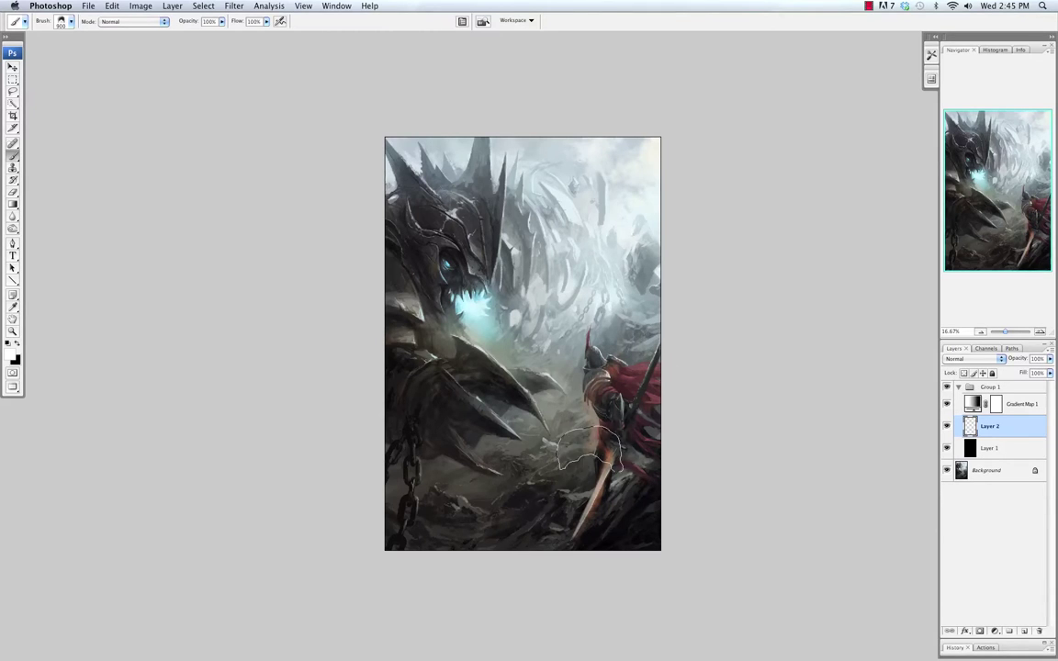
pyautogui.press('[')
pyautogui.press('alt+super+z')
pyautogui.press('alt+super+z')
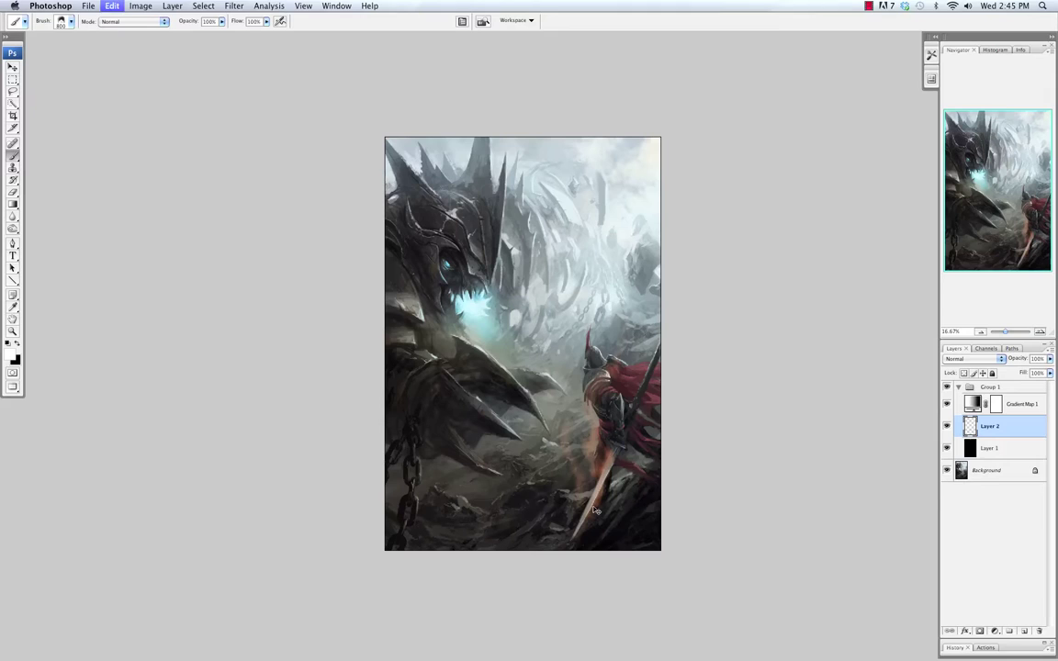
pyautogui.press(']')
pyautogui.click(594, 450)
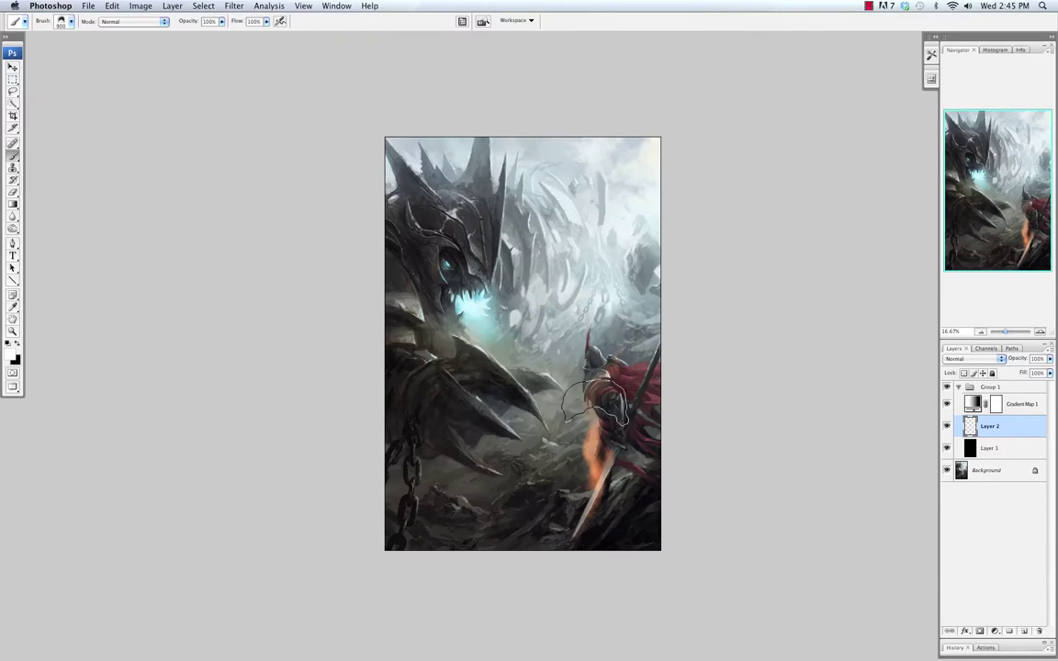
# Work brighter strokes into the sword's fire with a small hard round brush, checking them with undo
pyautogui.rightClick(546, 369)
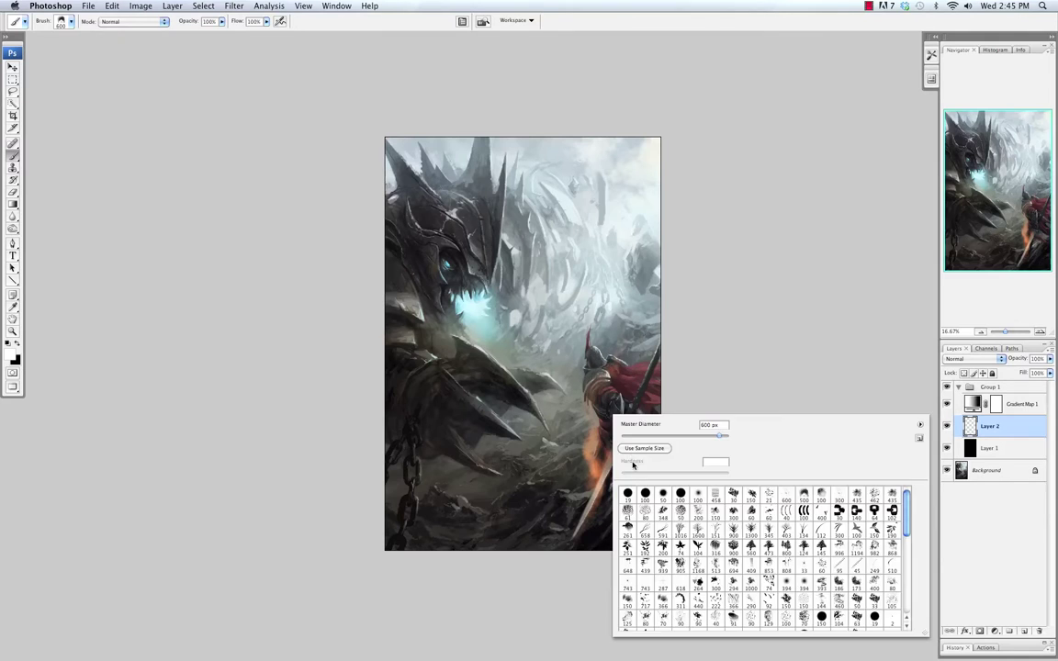
pyautogui.doubleClick(569, 446)
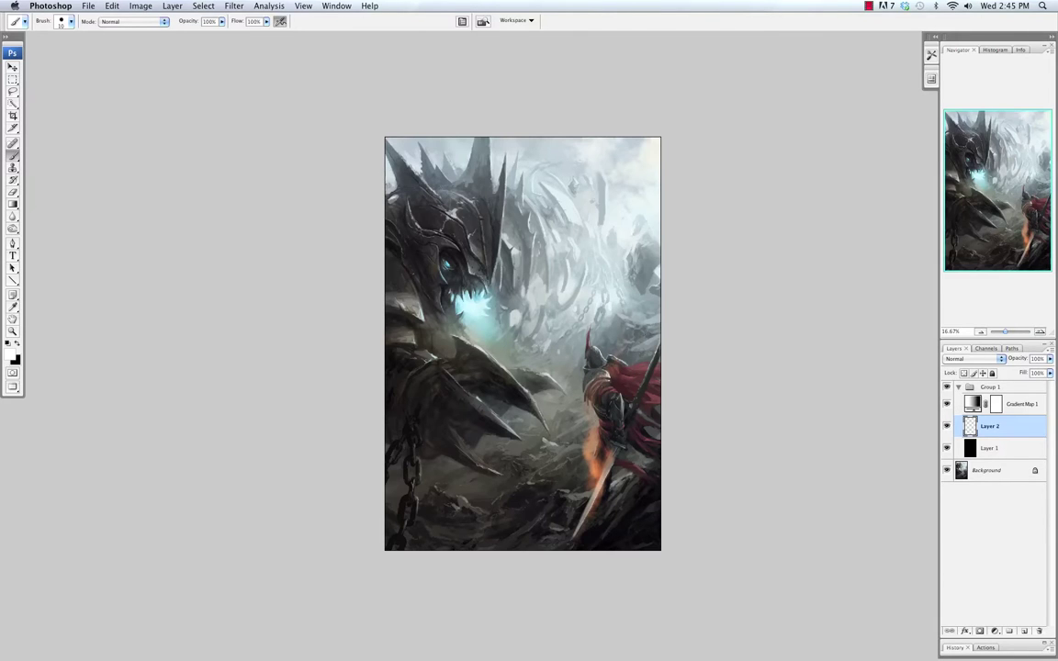
pyautogui.press('super+z')
pyautogui.press('super+z')
# Paint a soft glow down the sword blade with the soft round brush at 300 px, undoing the last stroke
pyautogui.rightClick(606, 421)
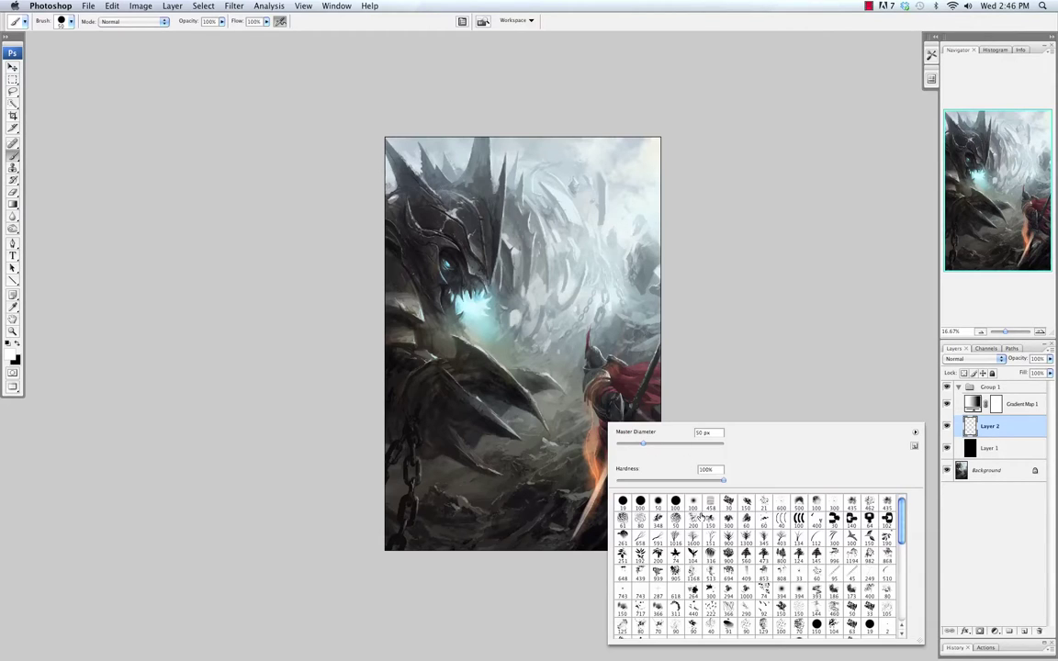
pyautogui.doubleClick(694, 502)
pyautogui.press(']')
pyautogui.press(']')
pyautogui.press(']')
pyautogui.press(']')
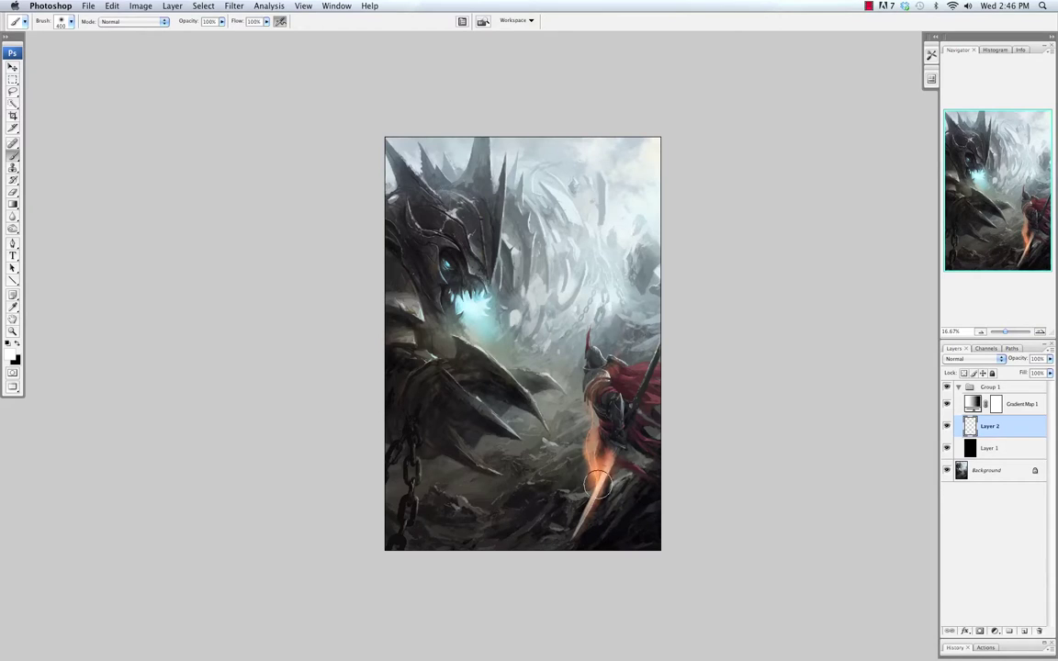
pyautogui.press('[')
pyautogui.moveTo(609, 457); pyautogui.dragTo(574, 531)
pyautogui.press('super+z')
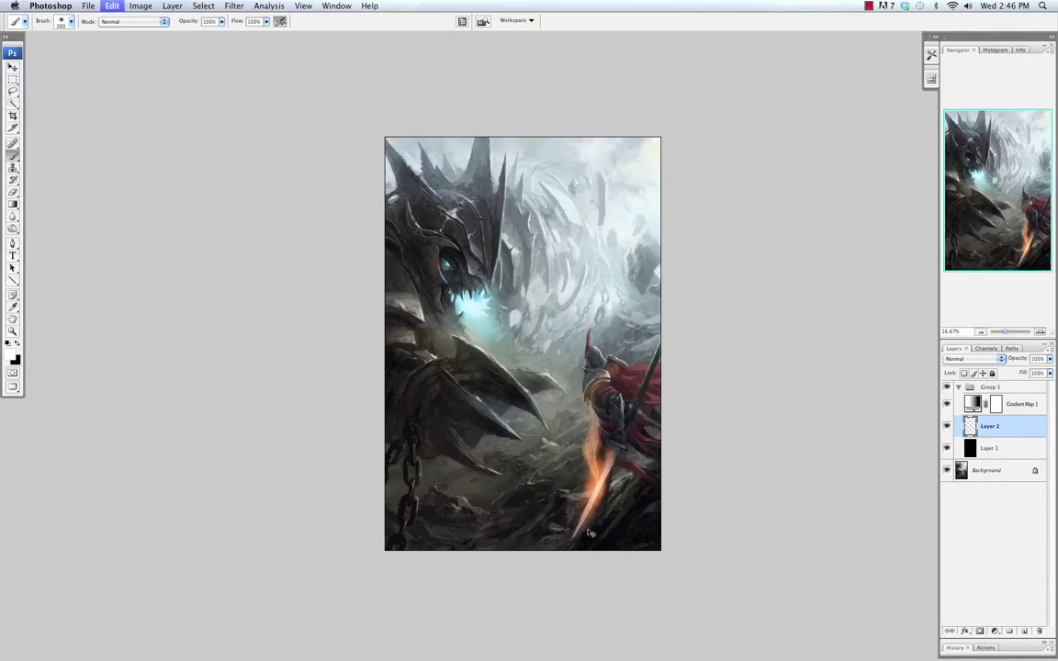
# Sharpen the glowing blade with a small hard round brush and flip the canvas horizontally
pyautogui.rightClick(593, 520)
pyautogui.click(620, 510)
pyautogui.press('Return')
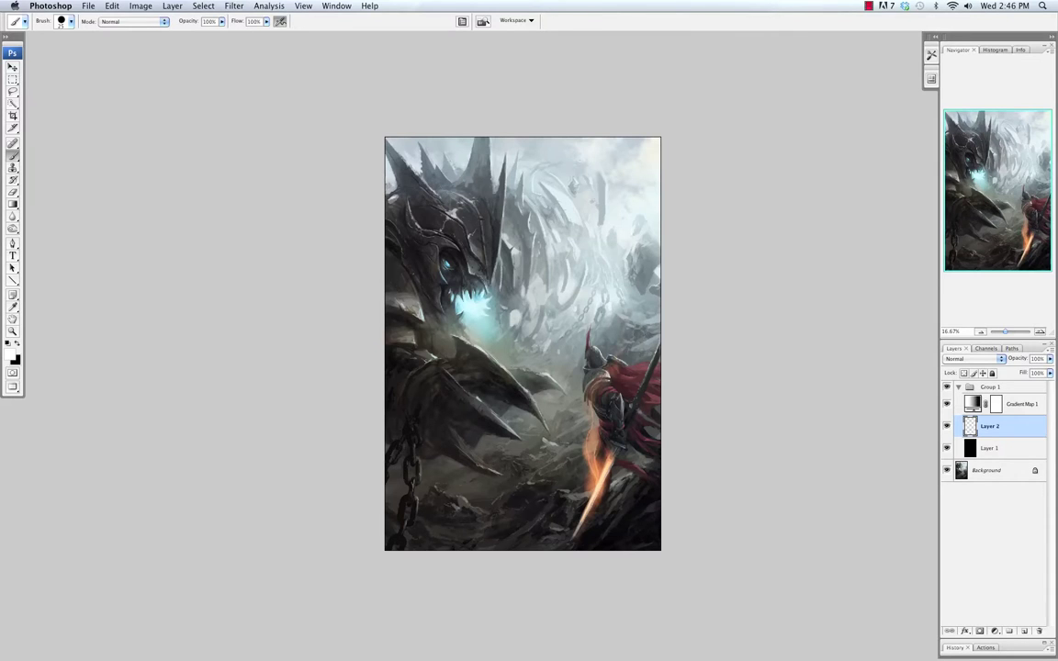
pyautogui.press('super+shift+h')
# Paint flame wisps around the sword with the 435 px textured brush, reducing it to 250 px and undoing unwanted strokes
pyautogui.rightClick(517, 443)
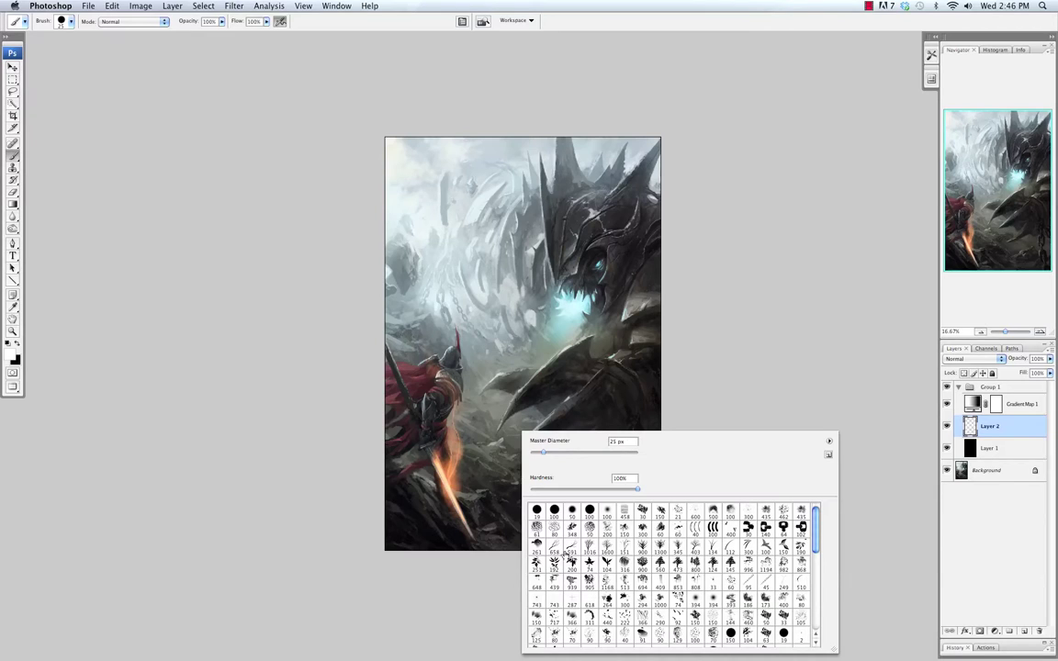
pyautogui.doubleClick(766, 512)
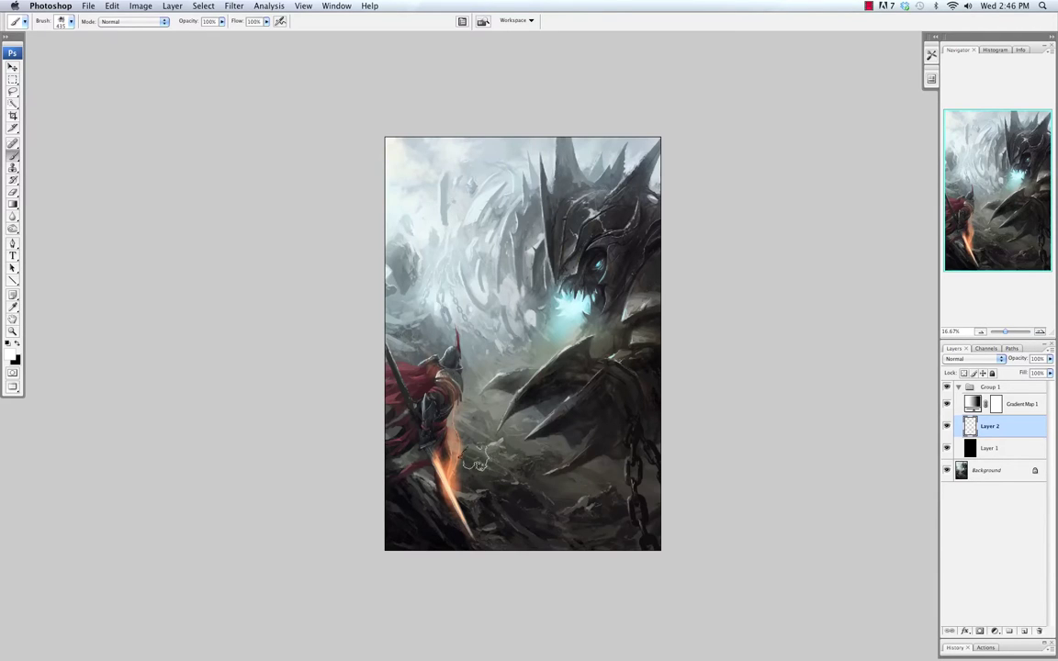
pyautogui.press(']')
pyautogui.moveTo(472, 452)
pyautogui.mouseDown()
pyautogui.moveTo(465, 507)
pyautogui.moveTo(484, 534)
pyautogui.mouseUp()
pyautogui.press('[')
pyautogui.press('[')
pyautogui.press('super+z')
pyautogui.press('super+z')
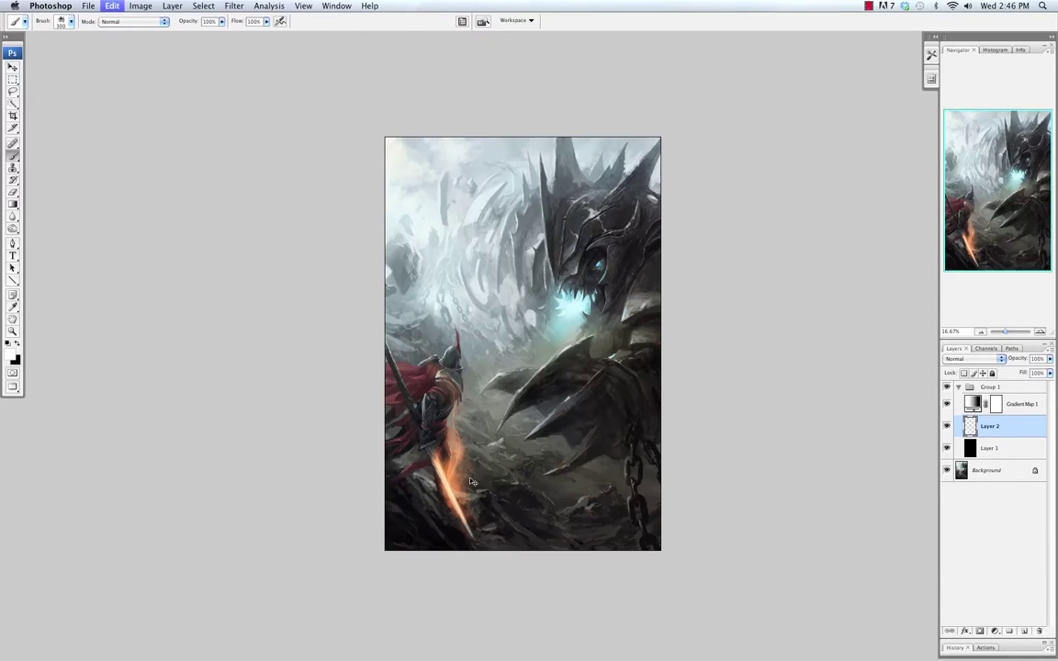
pyautogui.press('[')
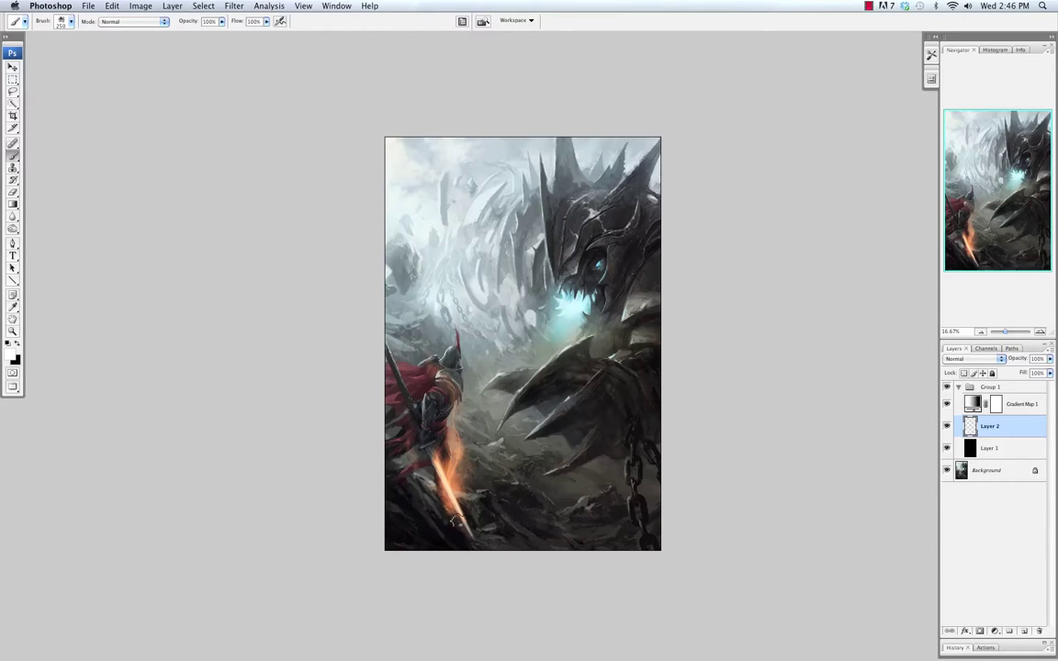
pyautogui.press('super+alt+z')
# Paint a soft fire glow onto the knight's shoulder and side with the soft round brush resized to 250 px
pyautogui.rightClick(441, 437)
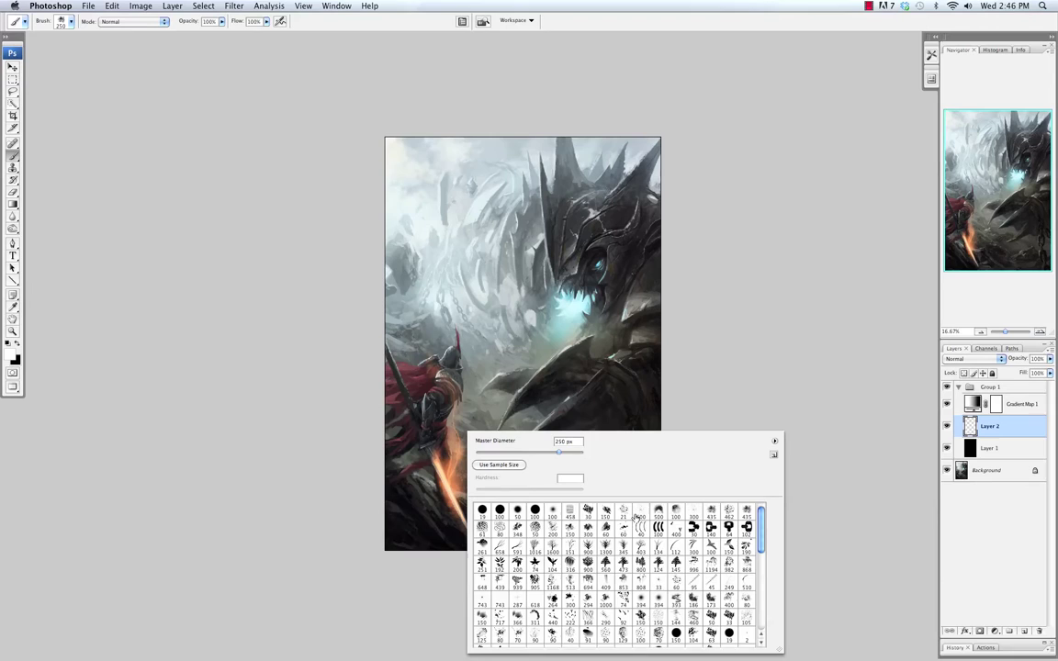
pyautogui.doubleClick(555, 514)
pyautogui.press(']')
pyautogui.press(']')
pyautogui.press(']')
pyautogui.press(']')
pyautogui.press(']')
pyautogui.press(']')
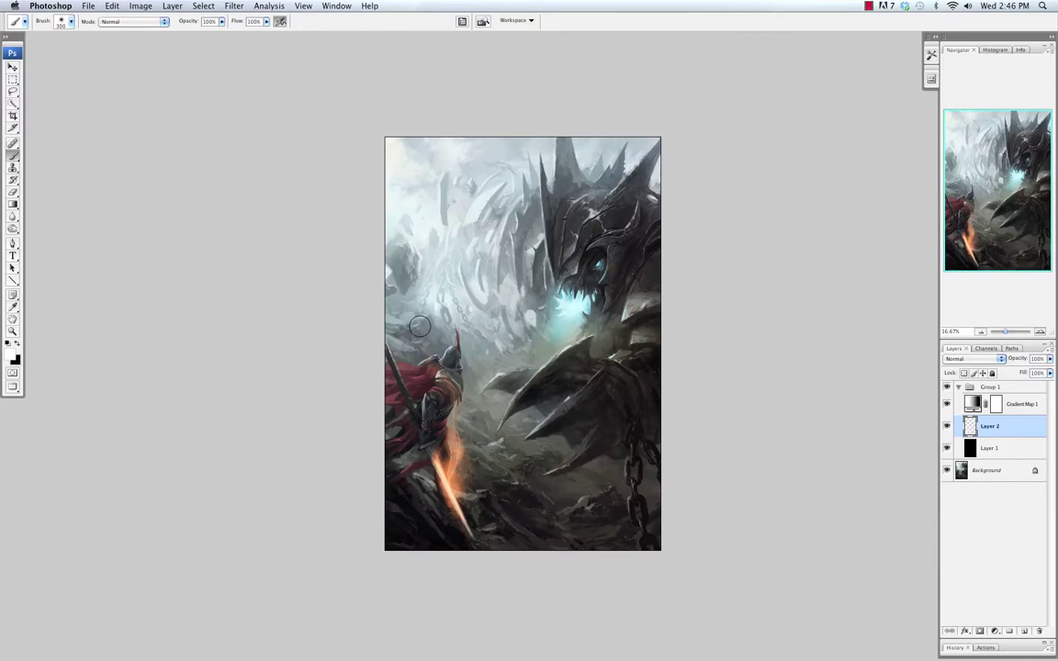
pyautogui.press('[')
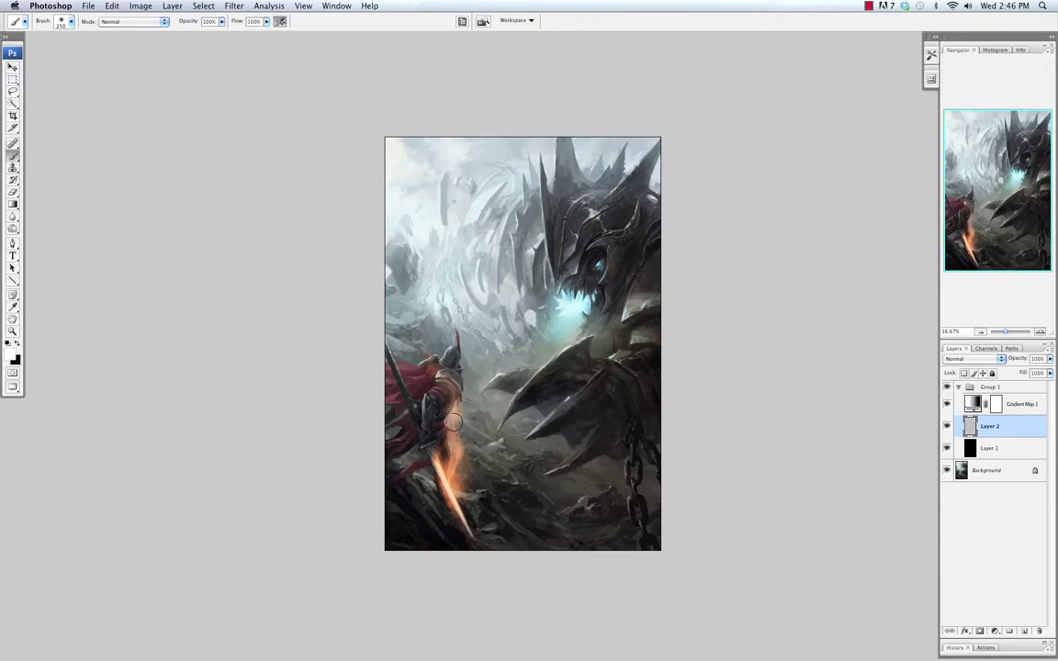
# Narrow the soft brush to 80 px and refine the glow along the knight's side, undoing the last stroke
pyautogui.press('[')
pyautogui.press('[')
pyautogui.press('[')
pyautogui.press('[')
pyautogui.press('[')
pyautogui.press('[')
pyautogui.press('[')
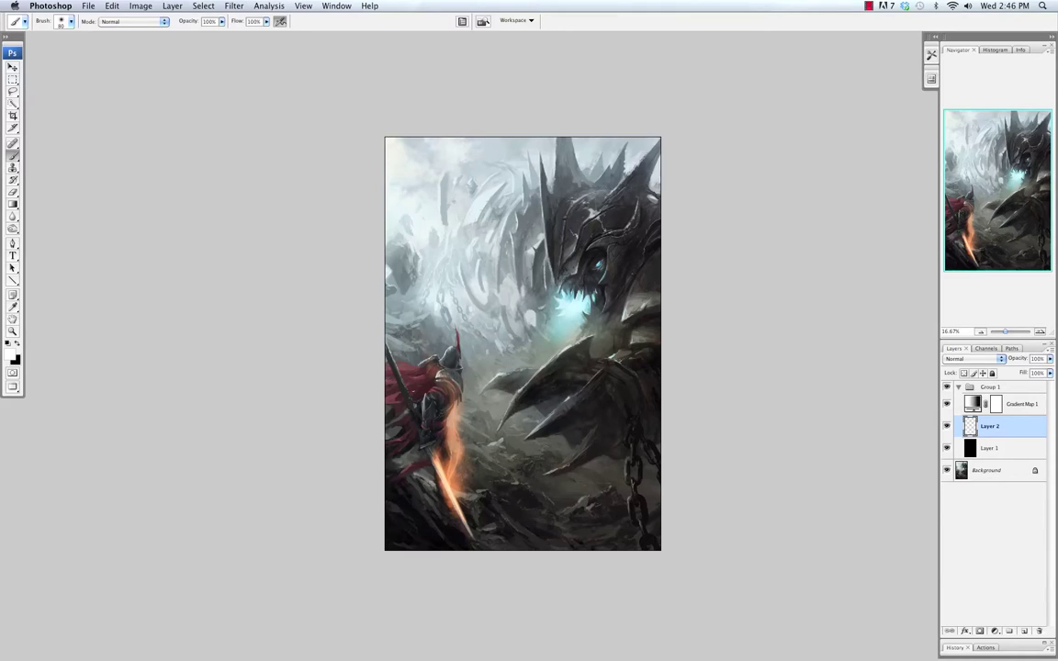
pyautogui.press('super+z')
# Paint finer fire reflections on the knight's armour while reducing the soft brush to 20 px, undoing misplaced strokes
pyautogui.press('[')
pyautogui.moveTo(426, 410); pyautogui.dragTo(438, 439)
pyautogui.press('super+z')
pyautogui.press('[')
pyautogui.press('super+z')
pyautogui.press('[')
pyautogui.press('super+alt+z')
pyautogui.press('super+alt+z')
# Add soft glow around the knight's arm with the soft round brush resized to 175 px
pyautogui.rightClick(469, 444)
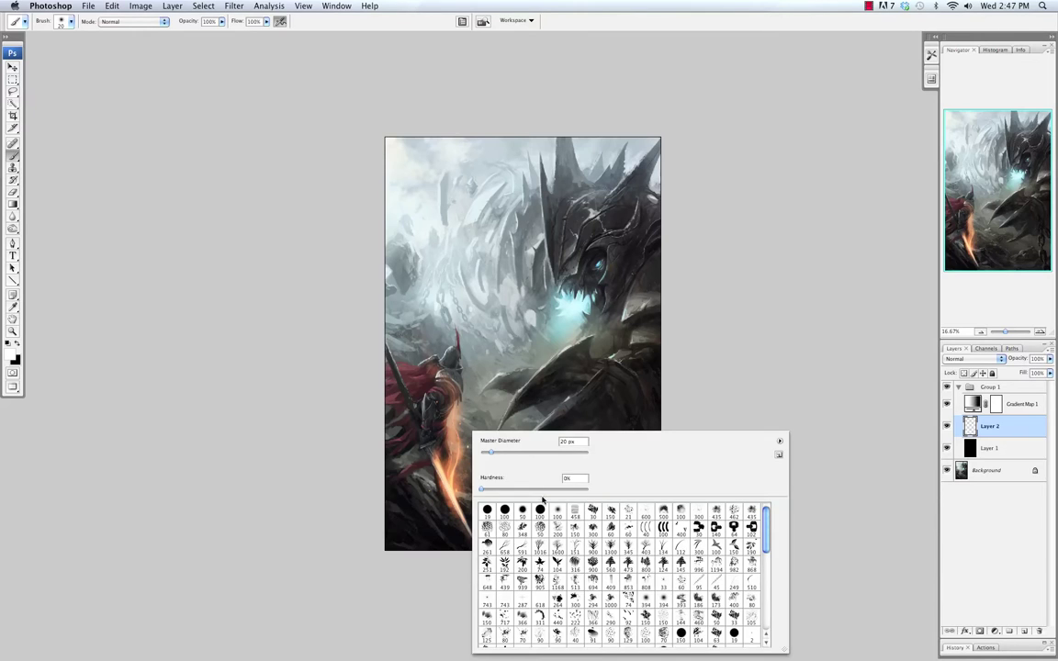
pyautogui.doubleClick(551, 511)
pyautogui.press(']')
pyautogui.press(']')
pyautogui.press(']')
pyautogui.press(']')
pyautogui.press('[')
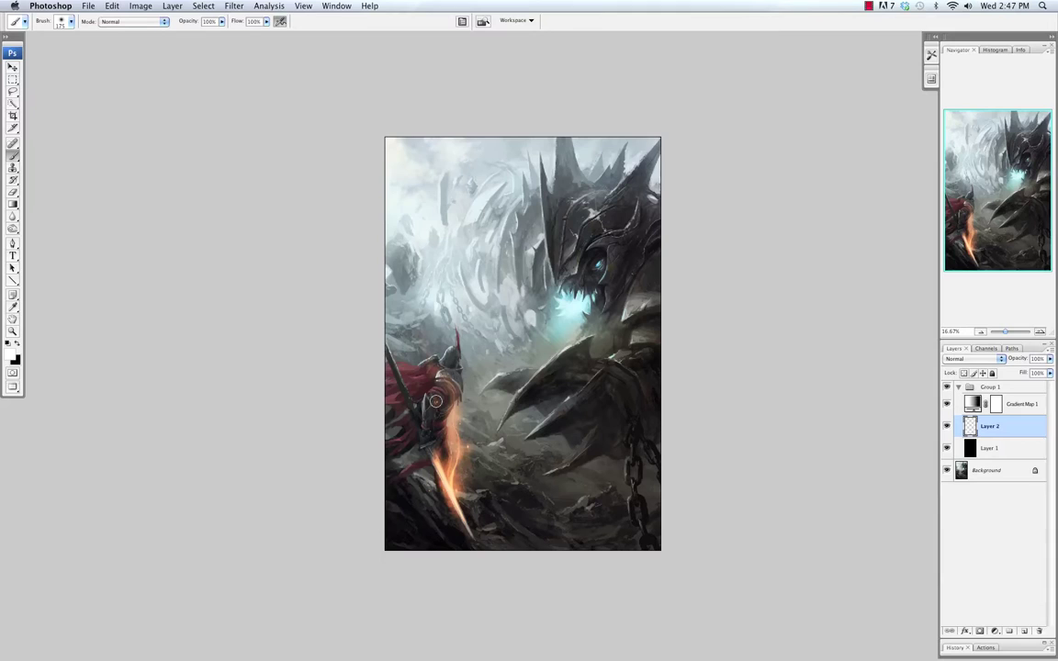
# Refine the fire around the knight and sword with a progressively smaller soft brush, undoing unwanted strokes
pyautogui.press('[')
pyautogui.press('[')
pyautogui.press('[')
pyautogui.press('[')
pyautogui.press('[')
pyautogui.press('[')
pyautogui.press('[')
pyautogui.press('super+z')
pyautogui.press('super+z')
pyautogui.press('super+z')
pyautogui.press('super+z')
# Try a faint glow along the flaming sword with the soft round brush at 300 px and 32% opacity, then undo the stroke
pyautogui.rightClick(472, 432)
pyautogui.click(561, 509)
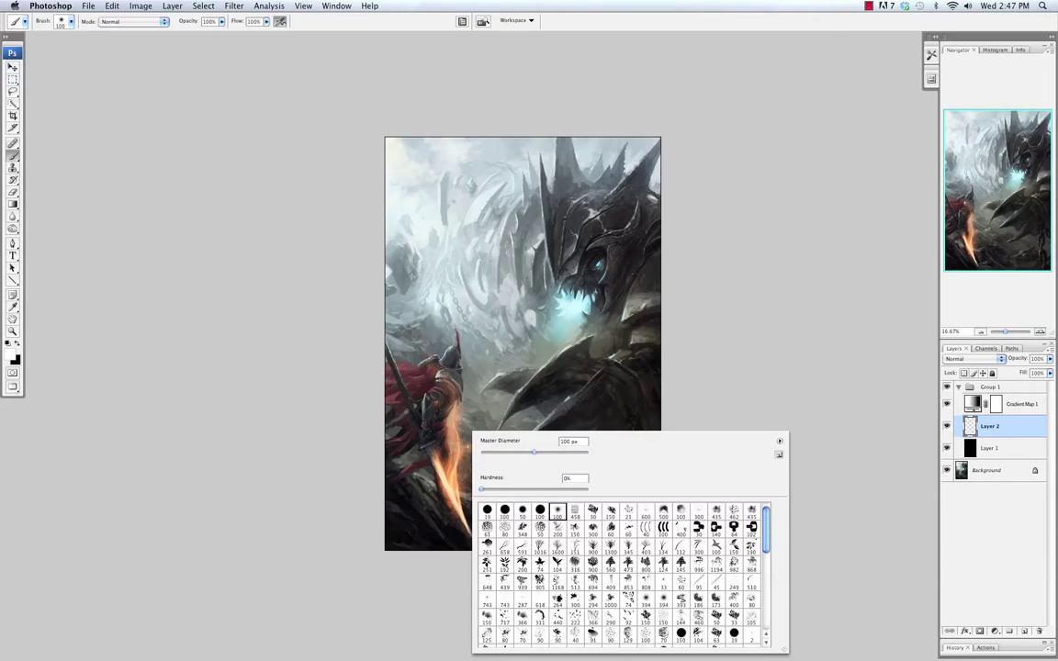
pyautogui.click(486, 322)
pyautogui.click(222, 21)
pyautogui.moveTo(222, 32); pyautogui.dragTo(186, 35)
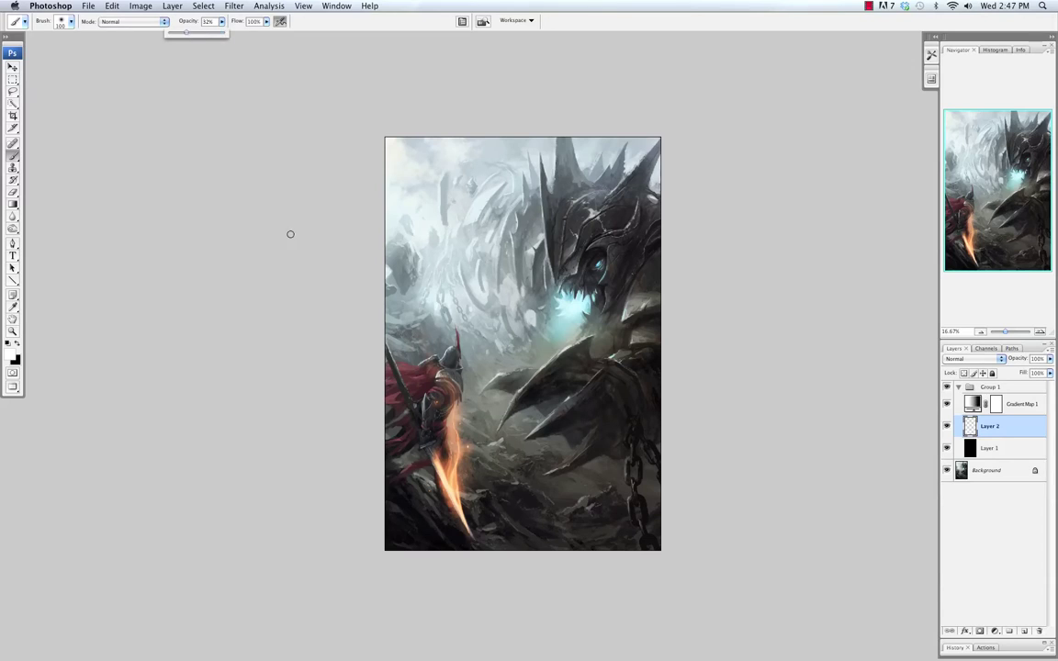
pyautogui.click(292, 235)
pyautogui.press(']')
pyautogui.press(']')
pyautogui.press(']')
pyautogui.press(']')
pyautogui.press(']')
pyautogui.press(']')
pyautogui.moveTo(435, 461); pyautogui.dragTo(453, 494)
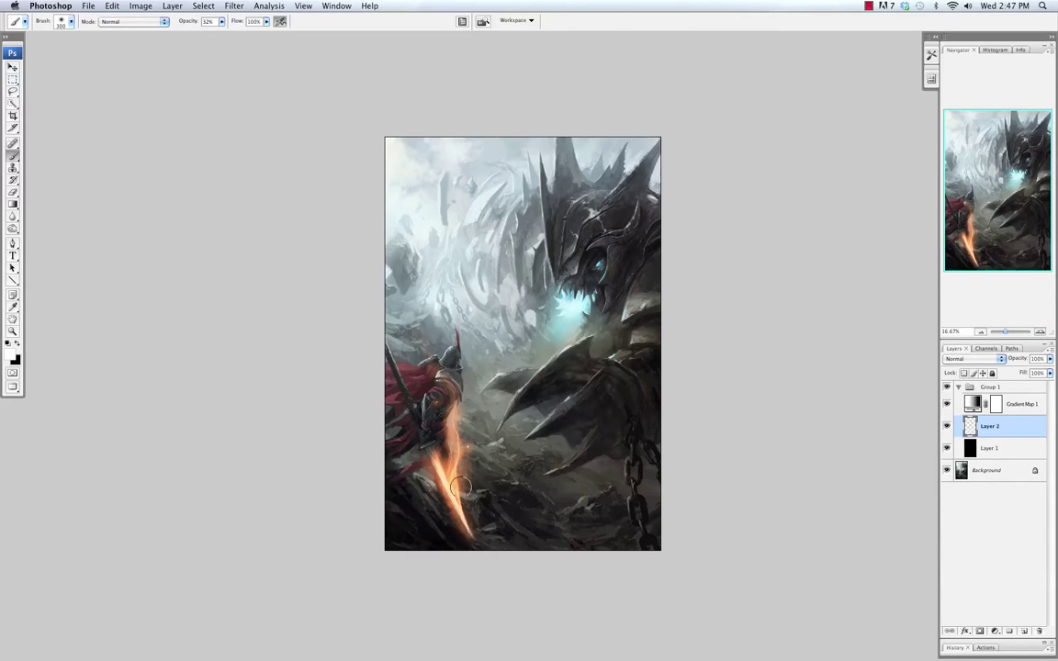
pyautogui.press('super+z')
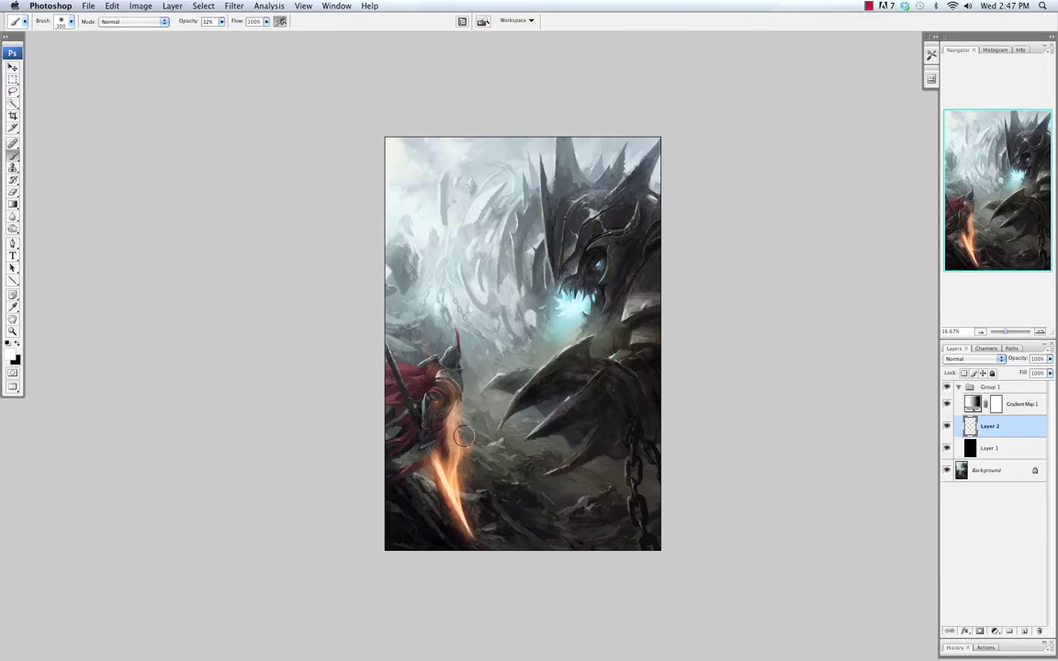
# Restore the brush opacity to 100% and switch to the hard round brush at 10 px
pyautogui.click(222, 21)
pyautogui.moveTo(230, 31); pyautogui.dragTo(311, 42)
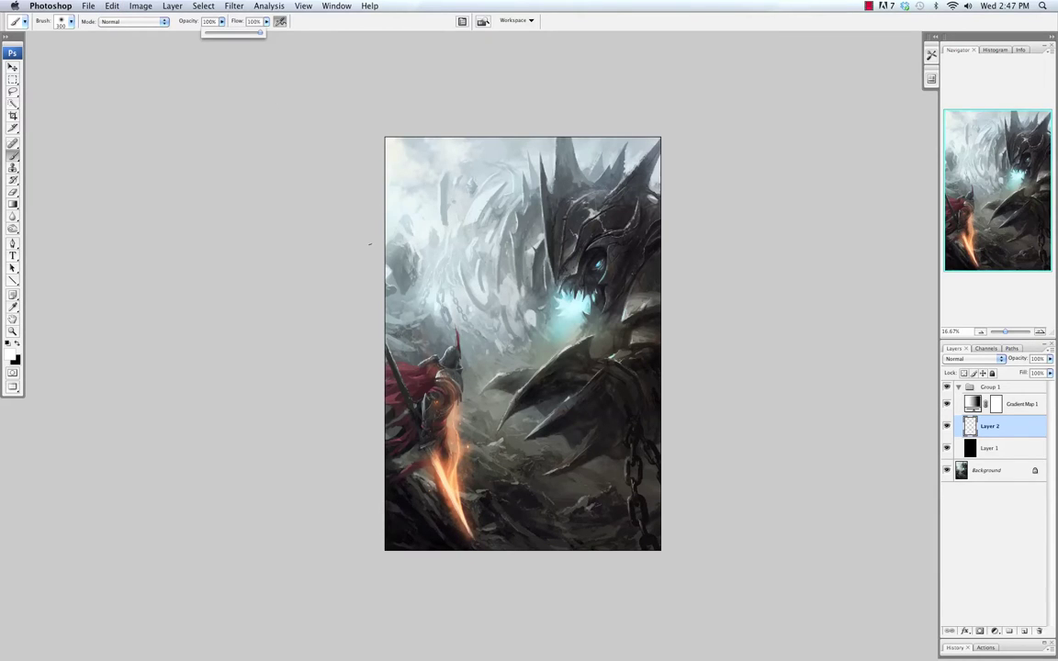
pyautogui.rightClick(464, 369)
pyautogui.doubleClick(484, 448)
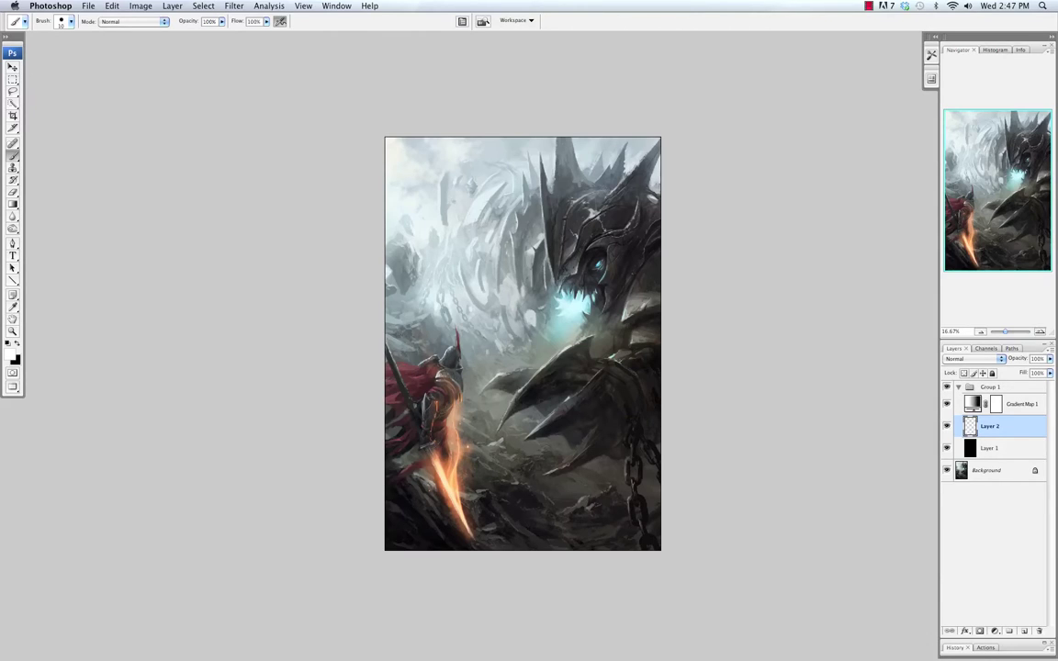
# Flip the canvas horizontally and add sharper fire strokes around the knight and sword with the hard brush, undoing unwanted strokes
pyautogui.press('super+shift+h')
pyautogui.press(']')
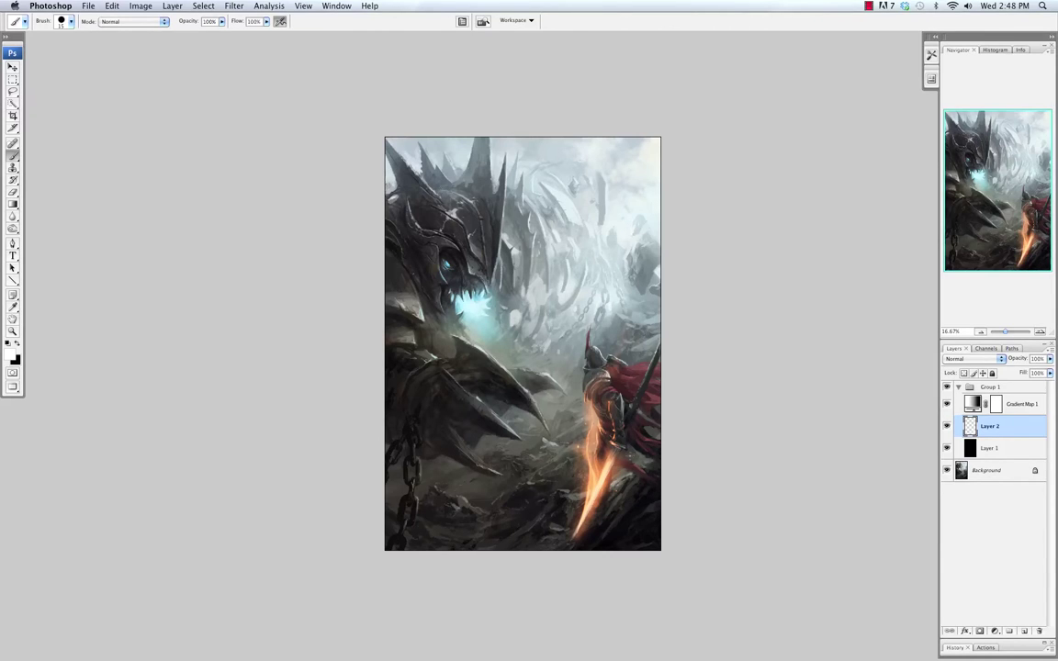
pyautogui.press('alt+super+z')
pyautogui.press('alt+super+z')
pyautogui.press('alt+super+z')
pyautogui.press('[')
pyautogui.press('super+z')
pyautogui.press('super+z')
# Duplicate Layer 2 and apply a stronger Gaussian Blur to the original fire layer beneath the copy
pyautogui.moveTo(1010, 576); pyautogui.dragTo(1024, 630)
pyautogui.click(989, 450)
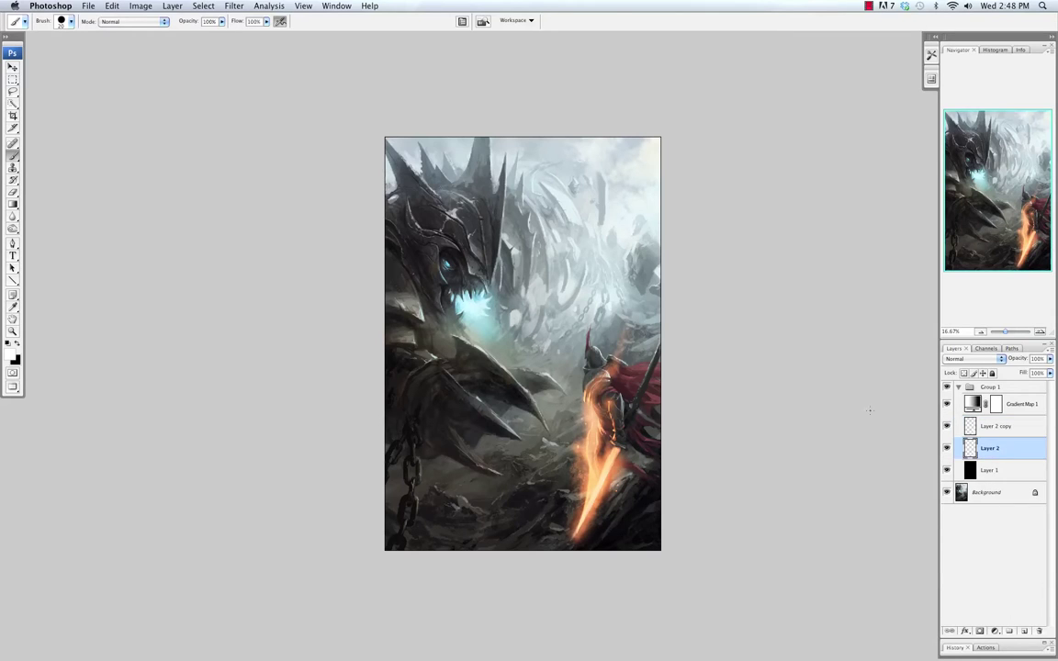
pyautogui.click(235, 6)
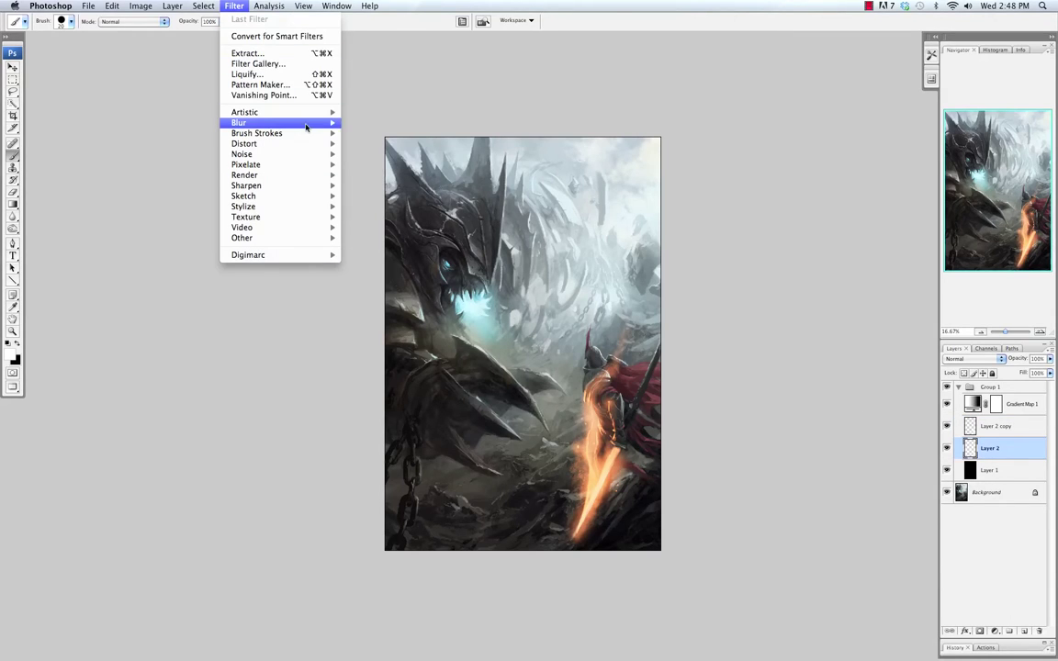
pyautogui.moveTo(309, 123)
pyautogui.click(372, 164)
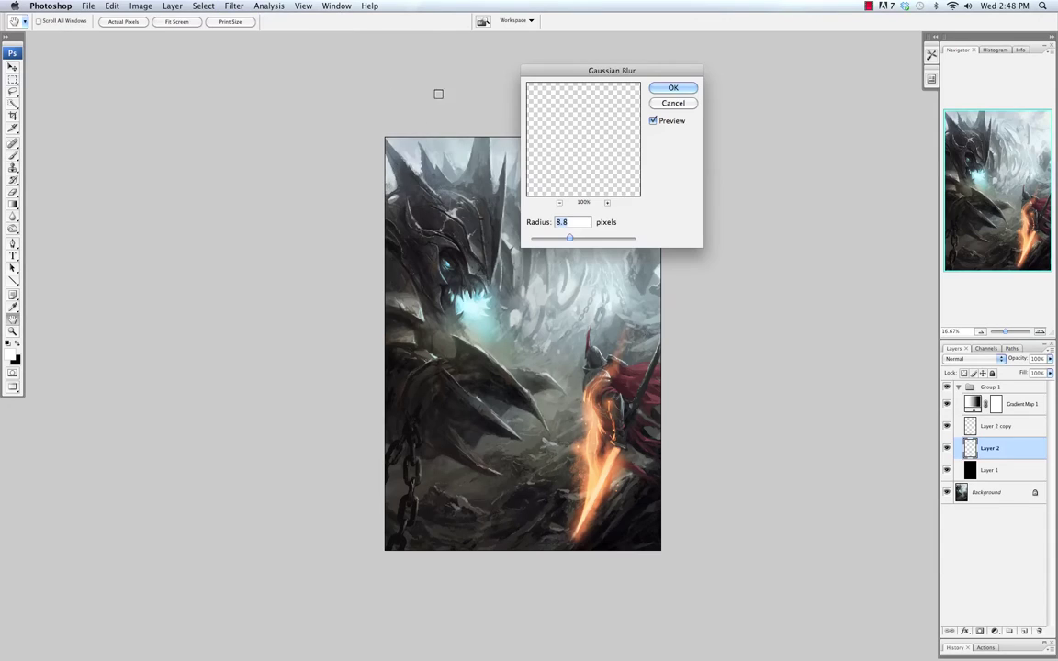
pyautogui.moveTo(575, 237); pyautogui.dragTo(615, 240)
pyautogui.click(684, 90)
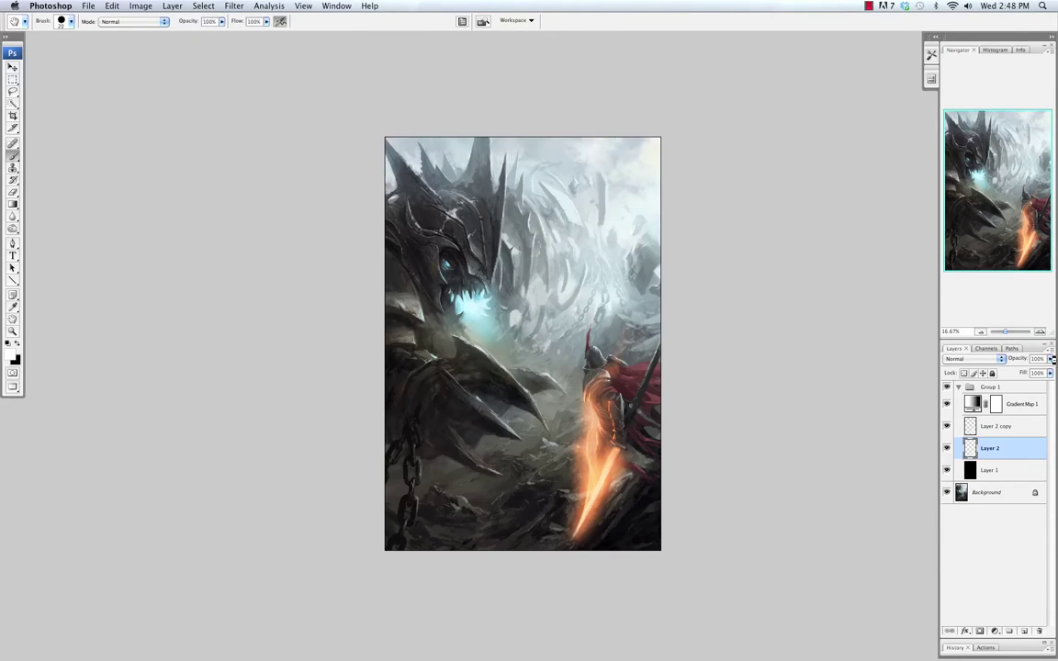
# Lower the blurred Layer 2 to 35% opacity and toggle its visibility to compare the glow
pyautogui.click(1051, 360)
pyautogui.moveTo(1049, 371); pyautogui.dragTo(1024, 371)
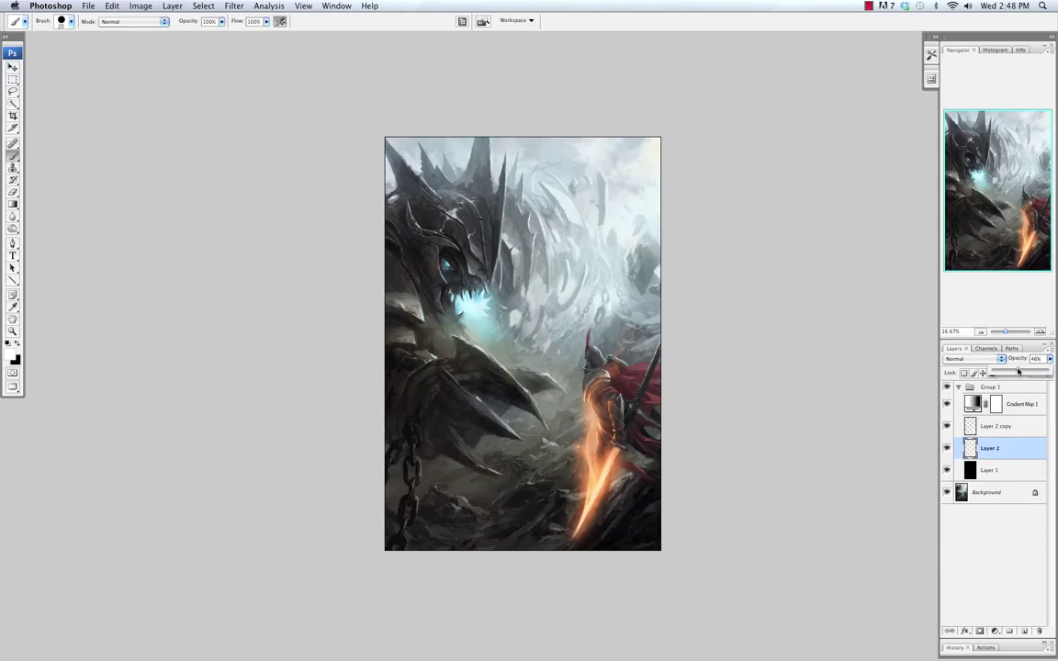
pyautogui.click(947, 449)
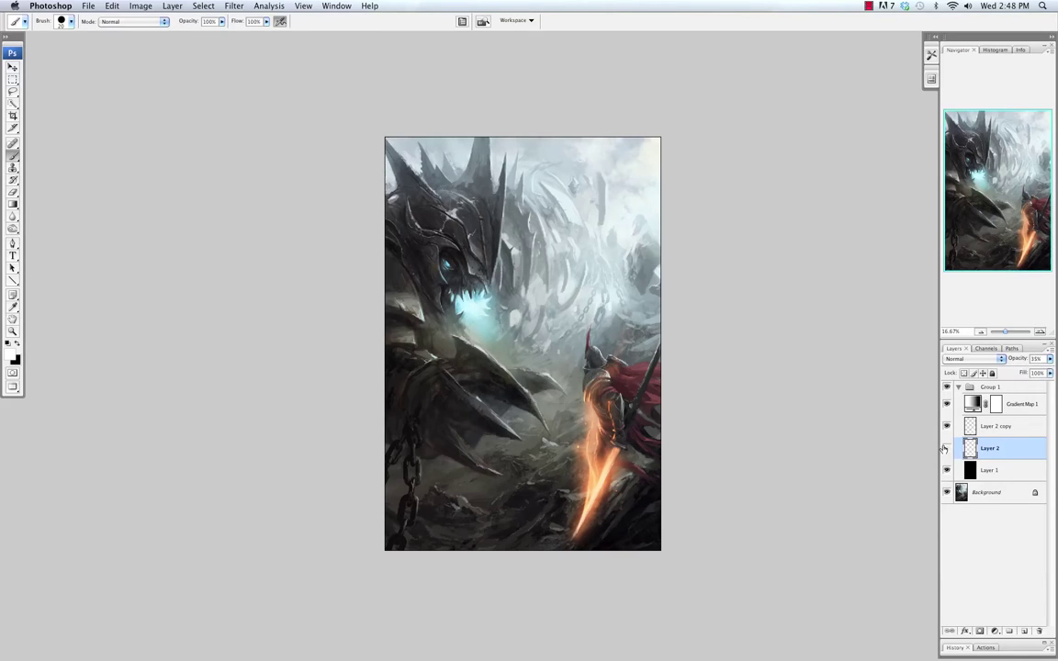
pyautogui.click(946, 450)
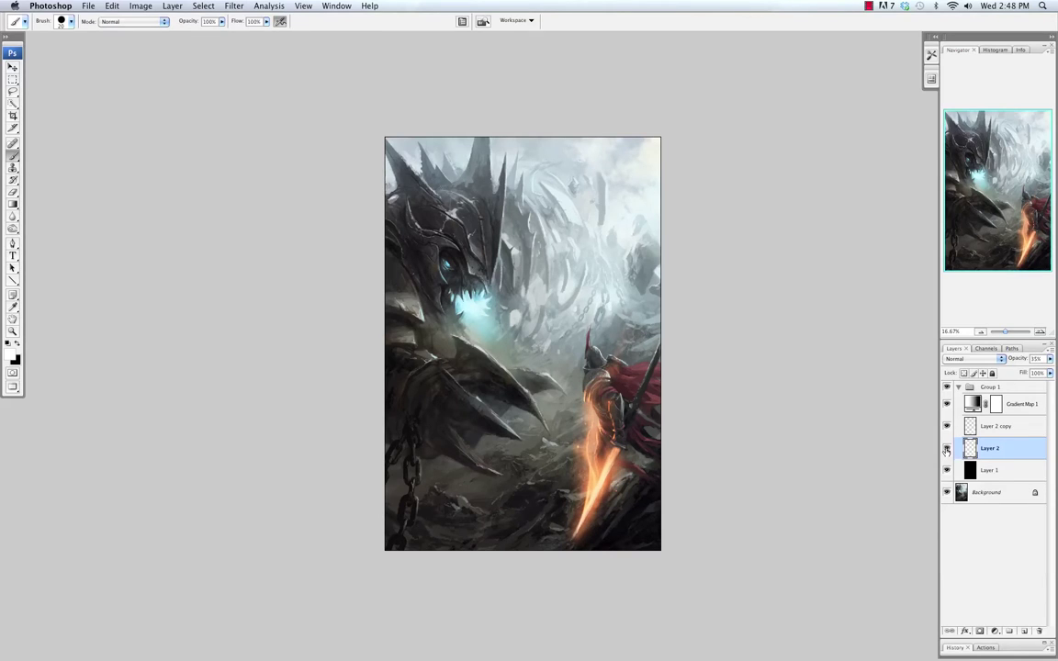
# Liquify Layer 2 copy, warping the flames along the sword with the Forward Warp brush enlarged to 159, and apply it
pyautogui.click(996, 428)
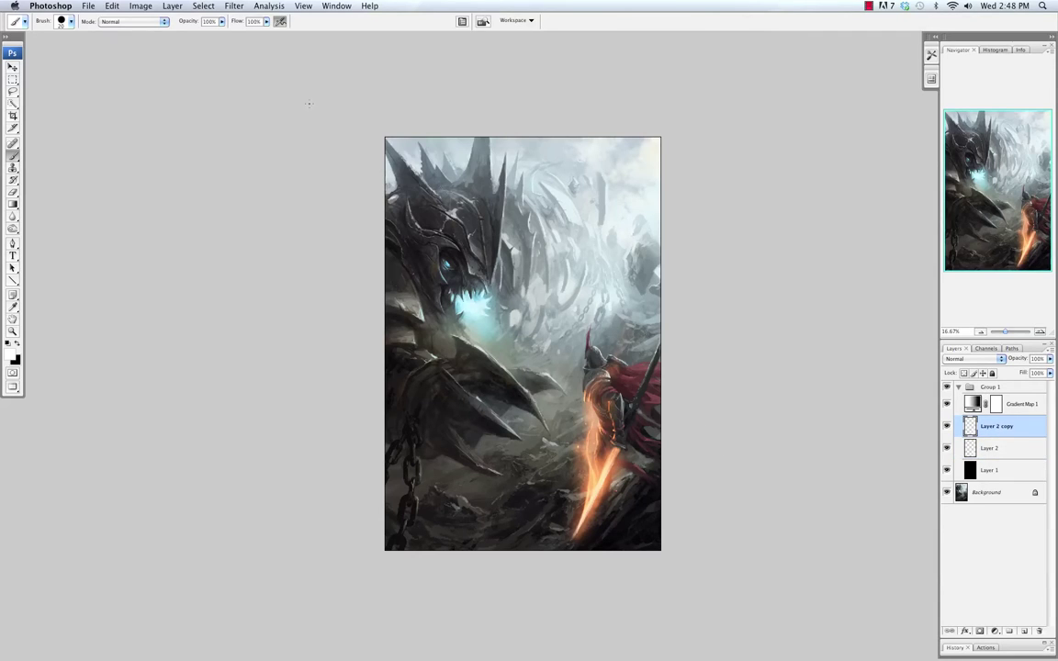
pyautogui.click(233, 6)
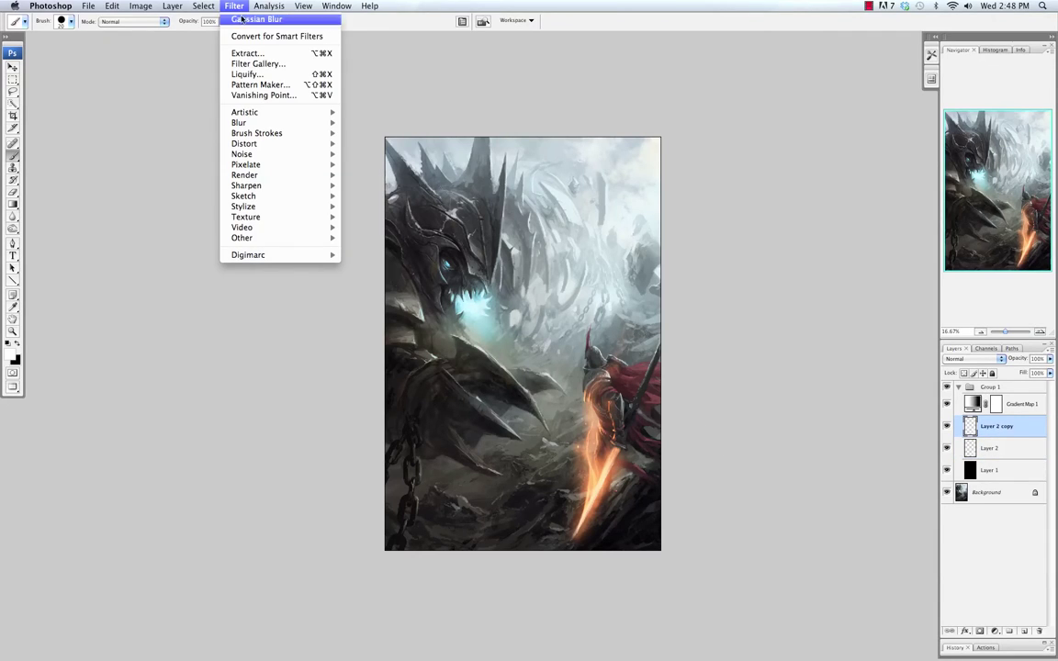
pyautogui.click(269, 73)
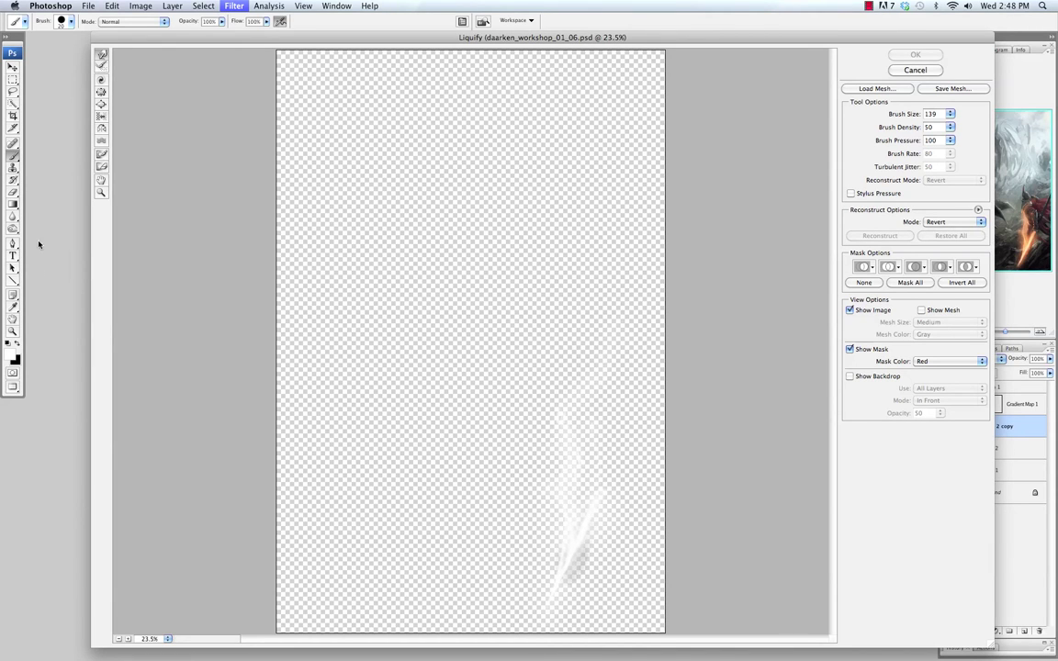
pyautogui.click(101, 191)
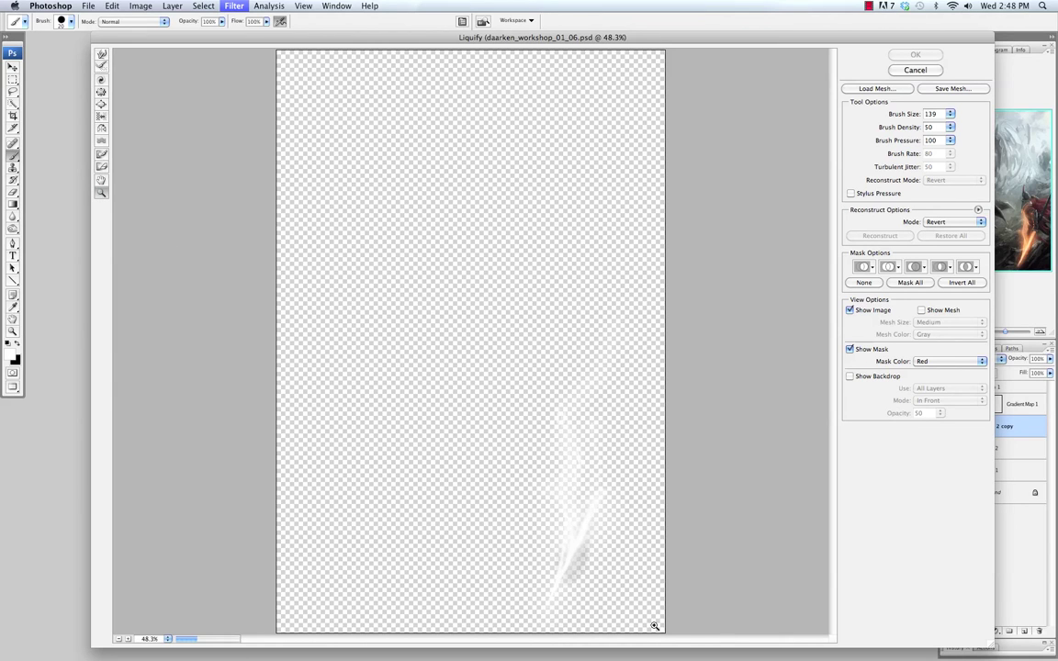
pyautogui.click(395, 337)
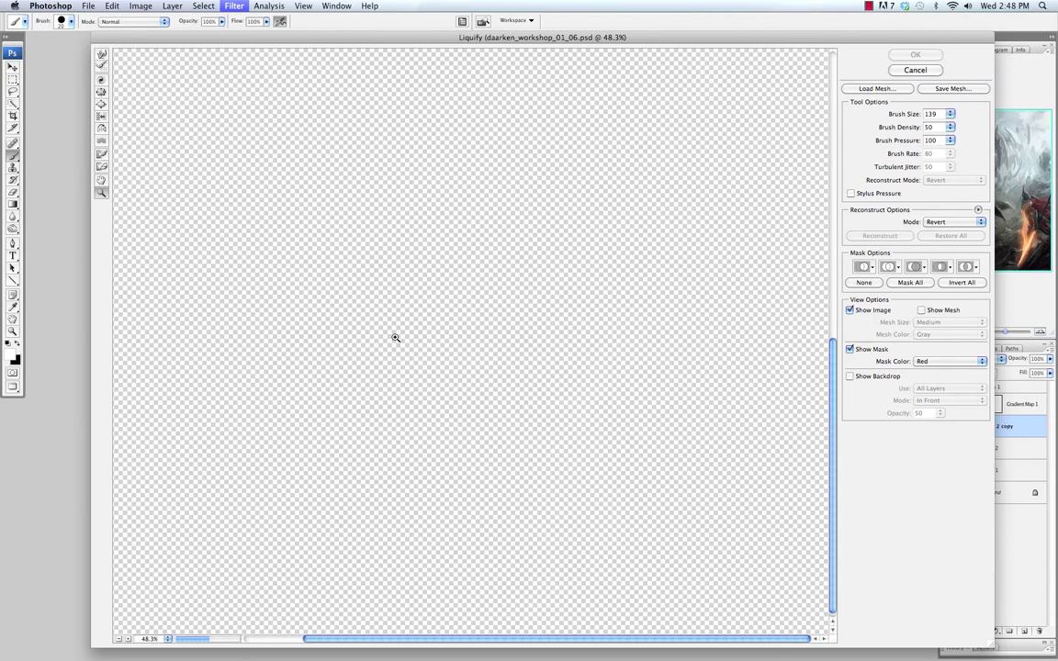
pyautogui.click(98, 59)
pyautogui.press(']')
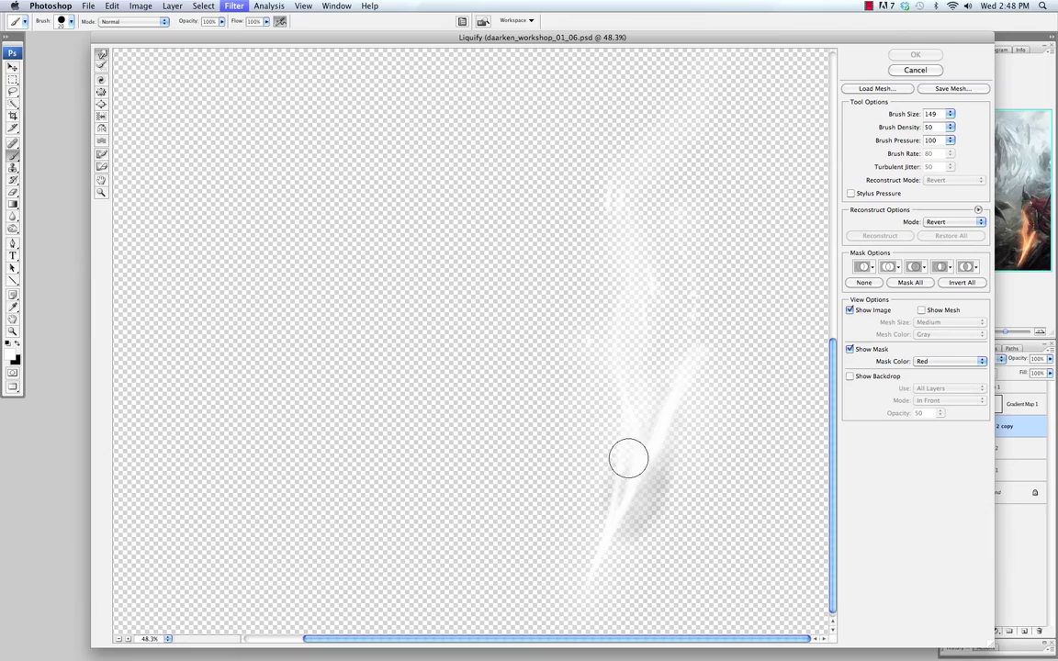
pyautogui.moveTo(620, 461)
pyautogui.mouseDown()
pyautogui.moveTo(632, 437)
pyautogui.moveTo(631, 386)
pyautogui.mouseUp()
pyautogui.press(']')
pyautogui.moveTo(638, 433); pyautogui.dragTo(634, 417)
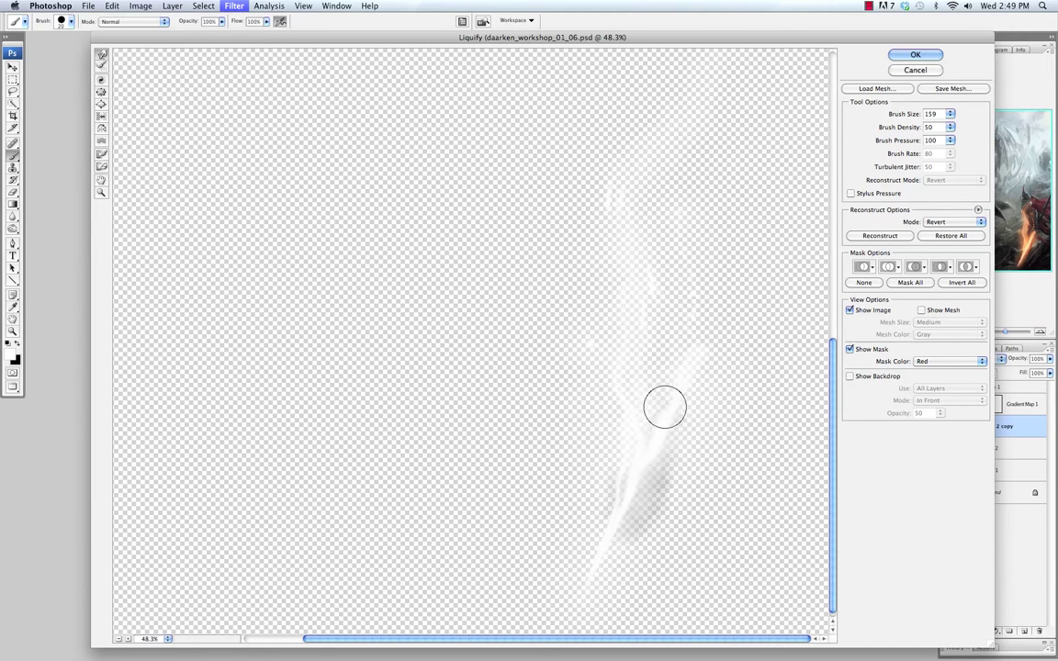
pyautogui.moveTo(665, 407); pyautogui.dragTo(613, 489)
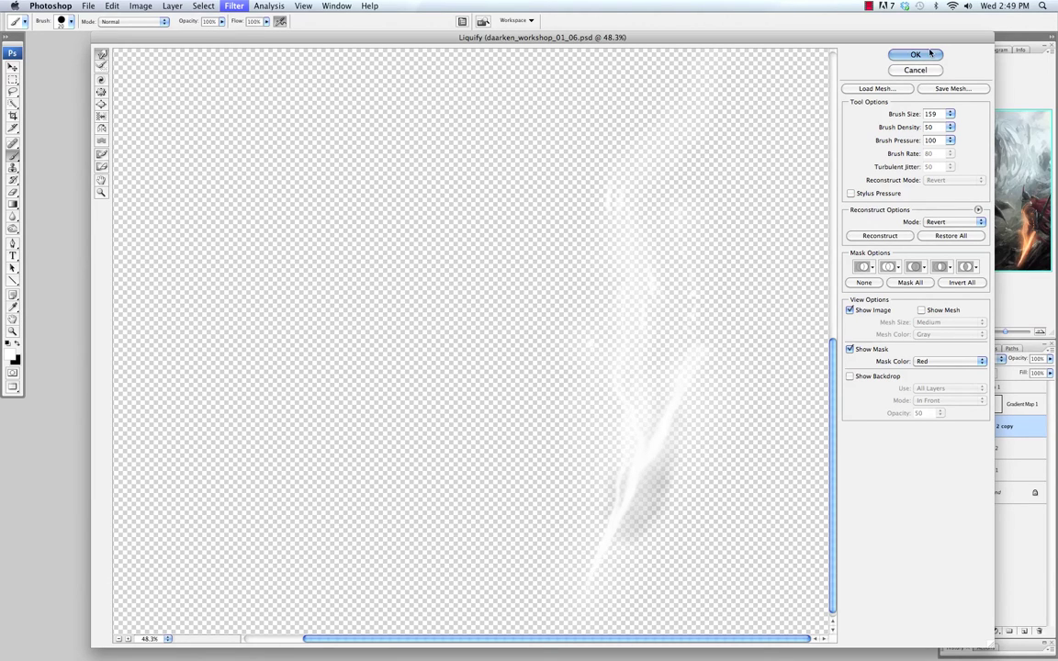
pyautogui.press('Return')
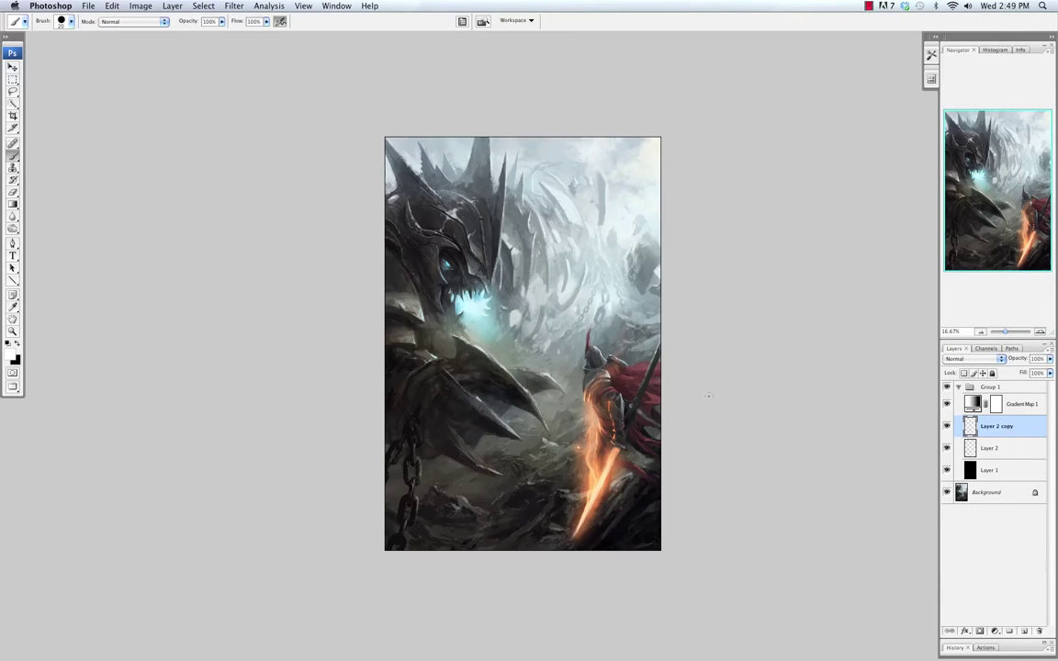
# Try small hard round brush strokes on the fire around the knight at 25% zoom, undoing the unwanted ones
pyautogui.click(1040, 335)
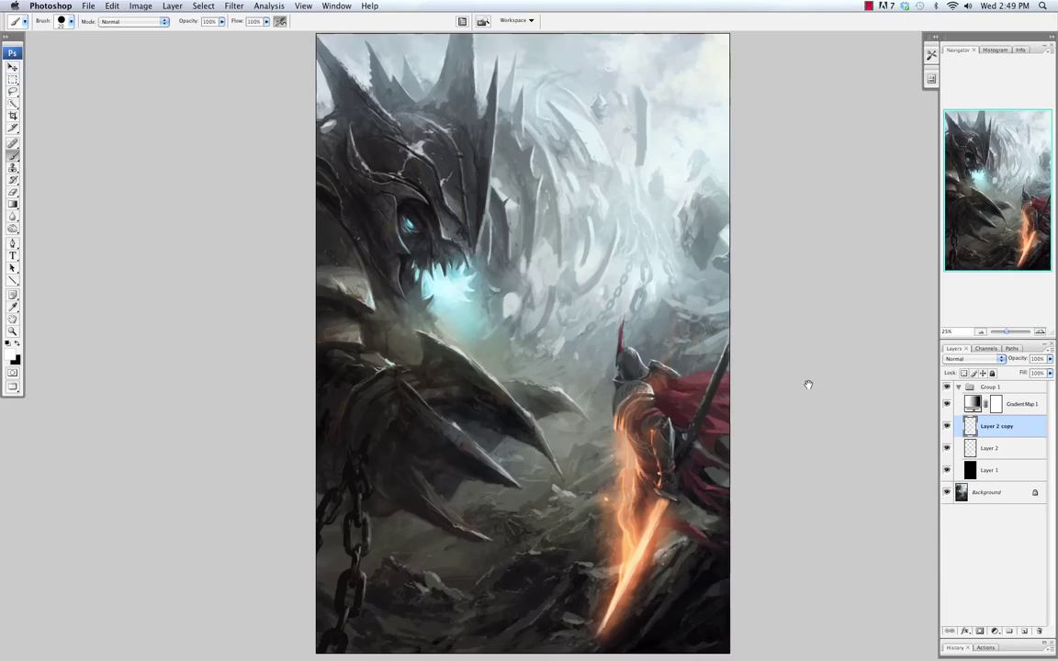
pyautogui.scroll(-2, 799, 368)
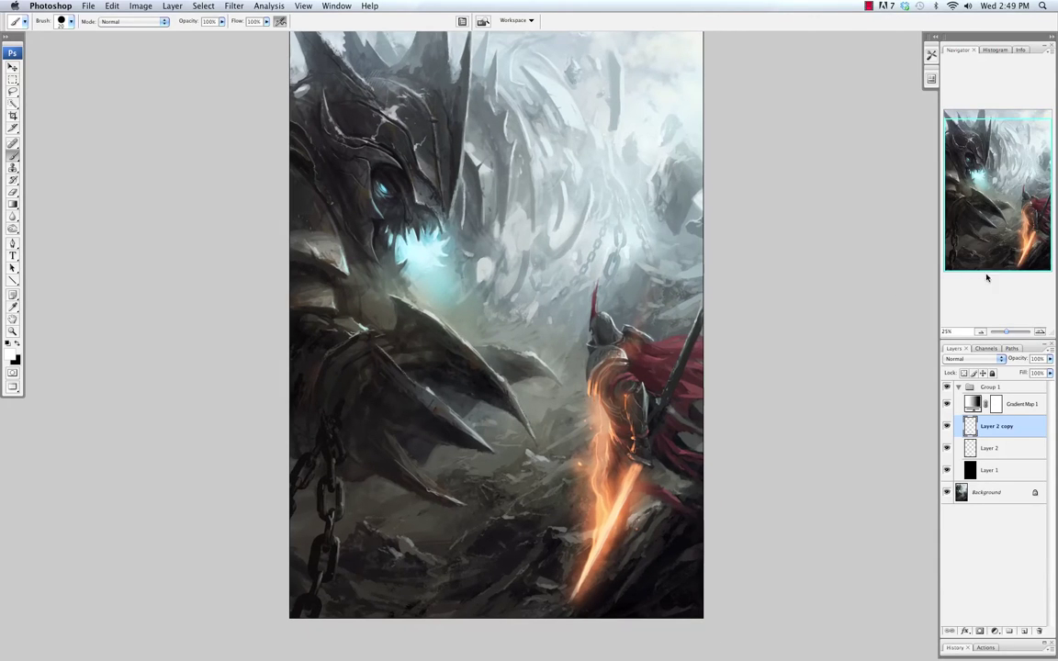
pyautogui.click(980, 332)
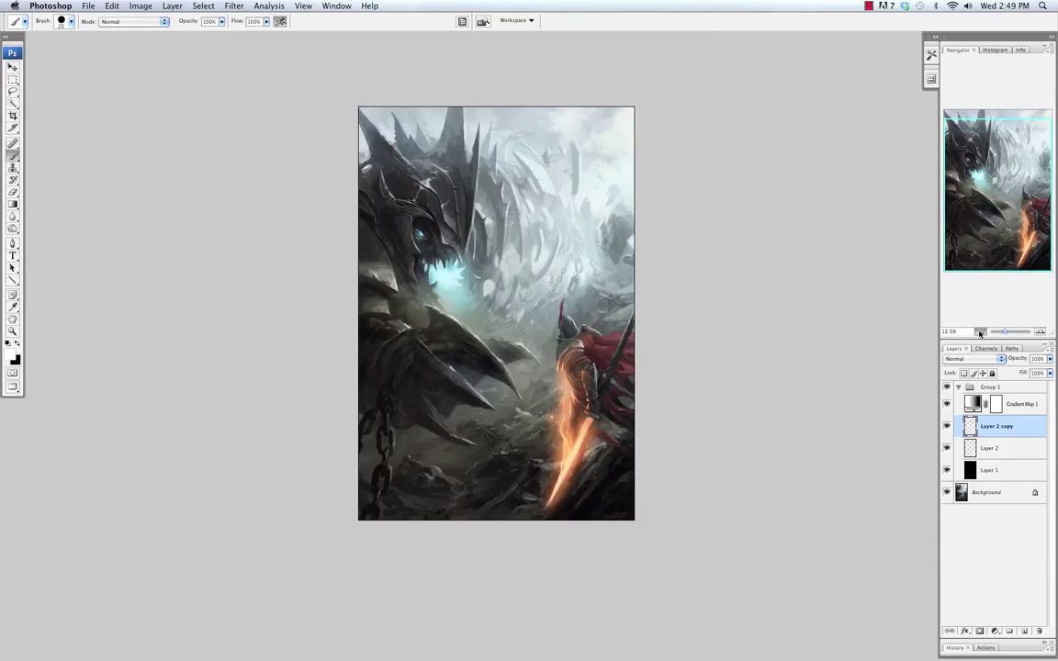
pyautogui.click(980, 332)
pyautogui.click(1040, 331)
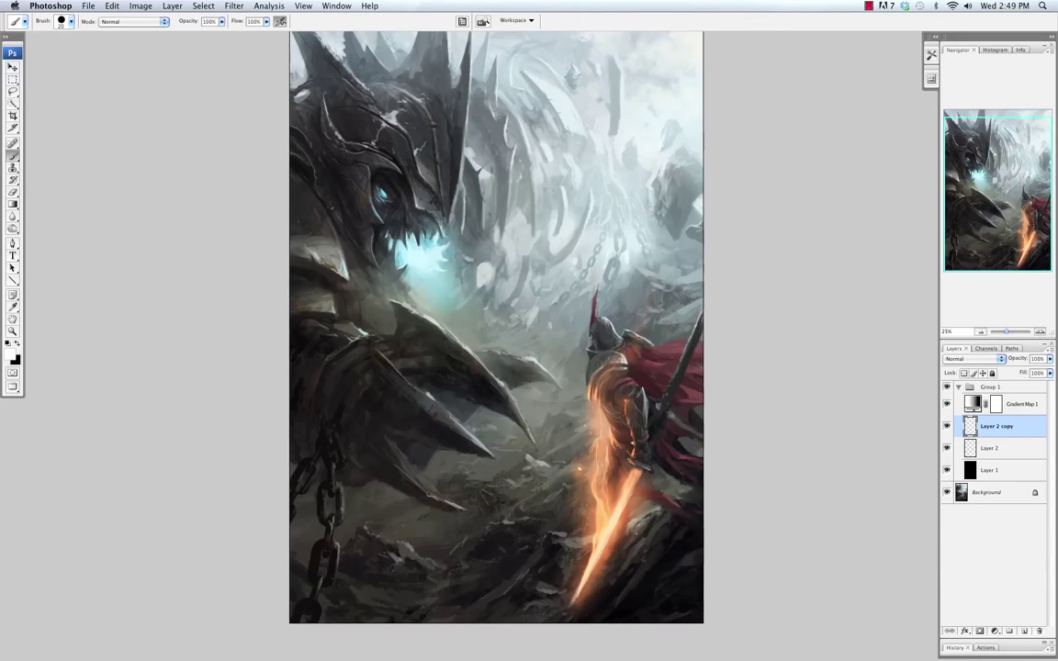
pyautogui.rightClick(643, 439)
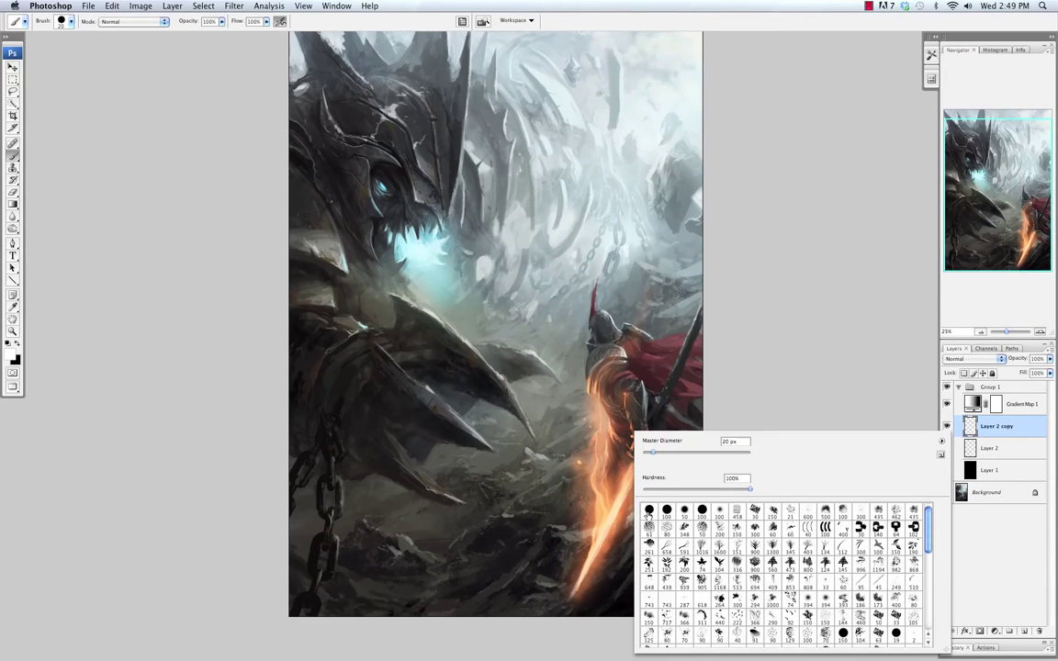
pyautogui.doubleClick(651, 510)
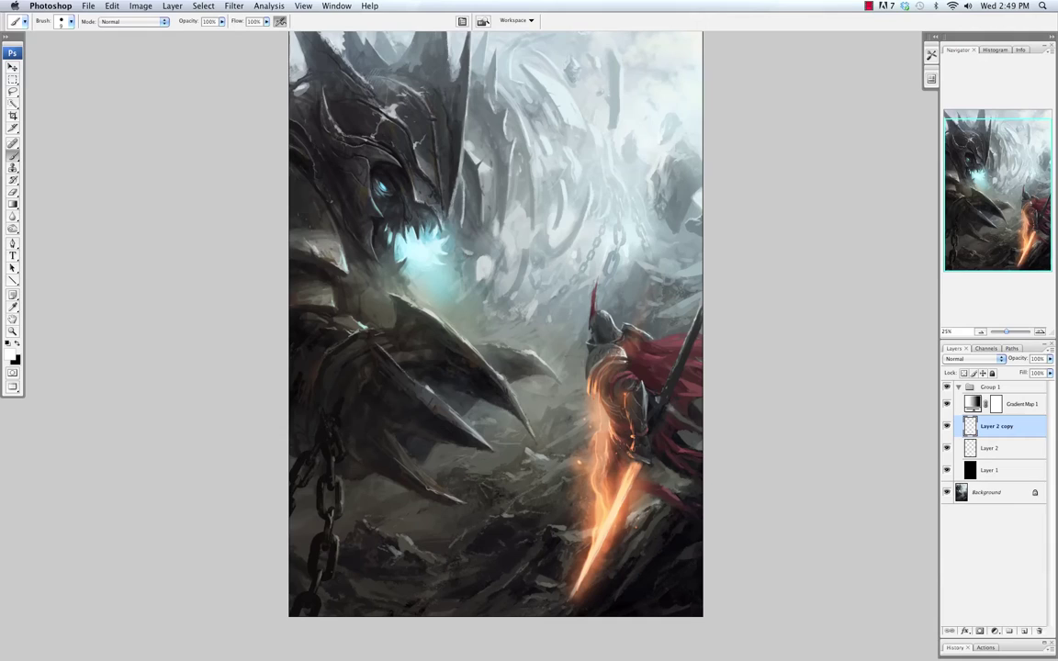
pyautogui.press('super+z')
pyautogui.press('super+z')
# Paint a glowing ember in the air beside the knight with the soft round brush at 150 px and check the whole image
pyautogui.rightClick(572, 413)
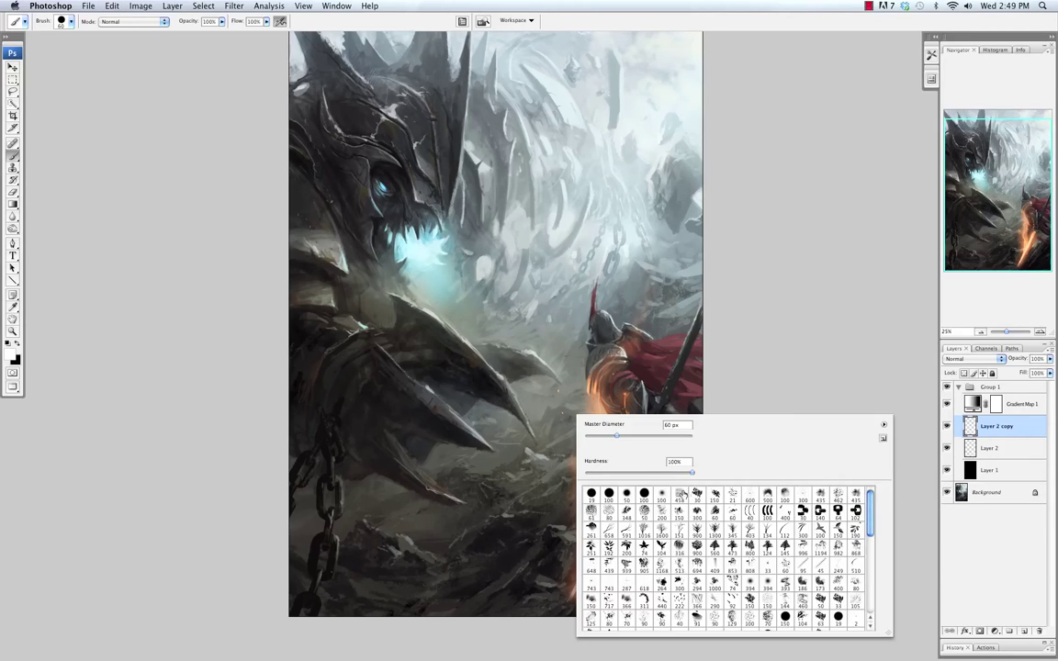
pyautogui.doubleClick(666, 496)
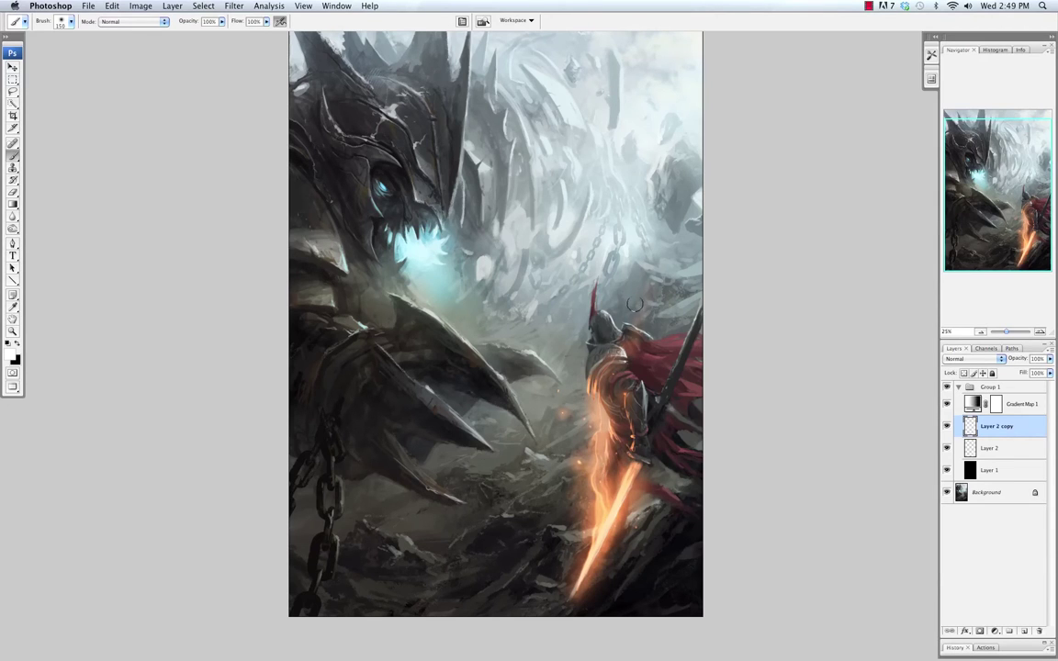
pyautogui.click(980, 331)
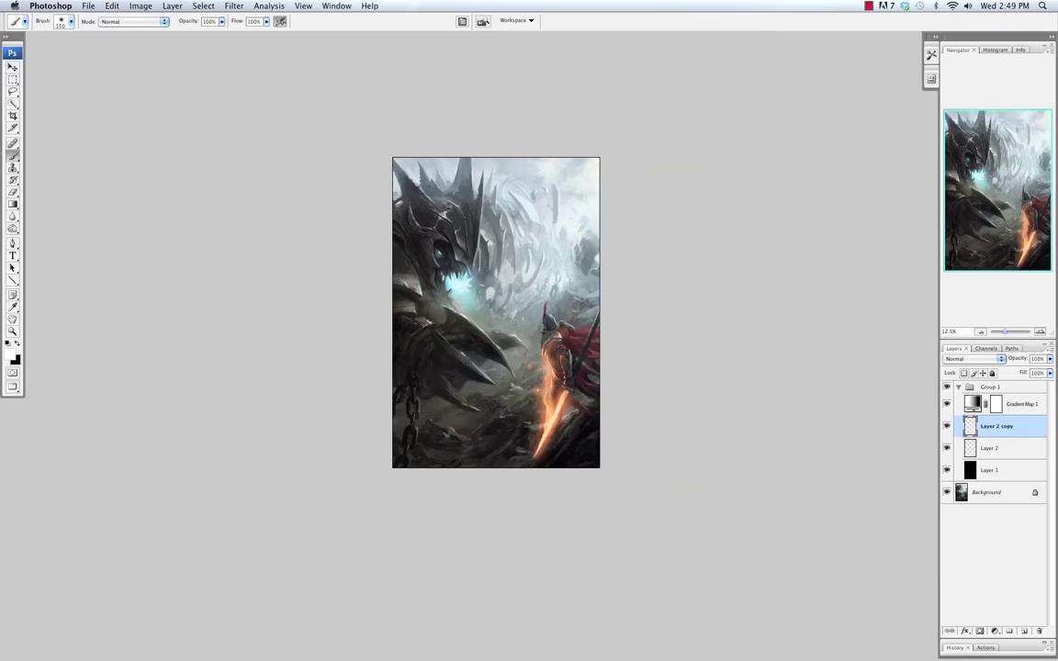
pyautogui.moveTo(651, 328); pyautogui.dragTo(656, 357)
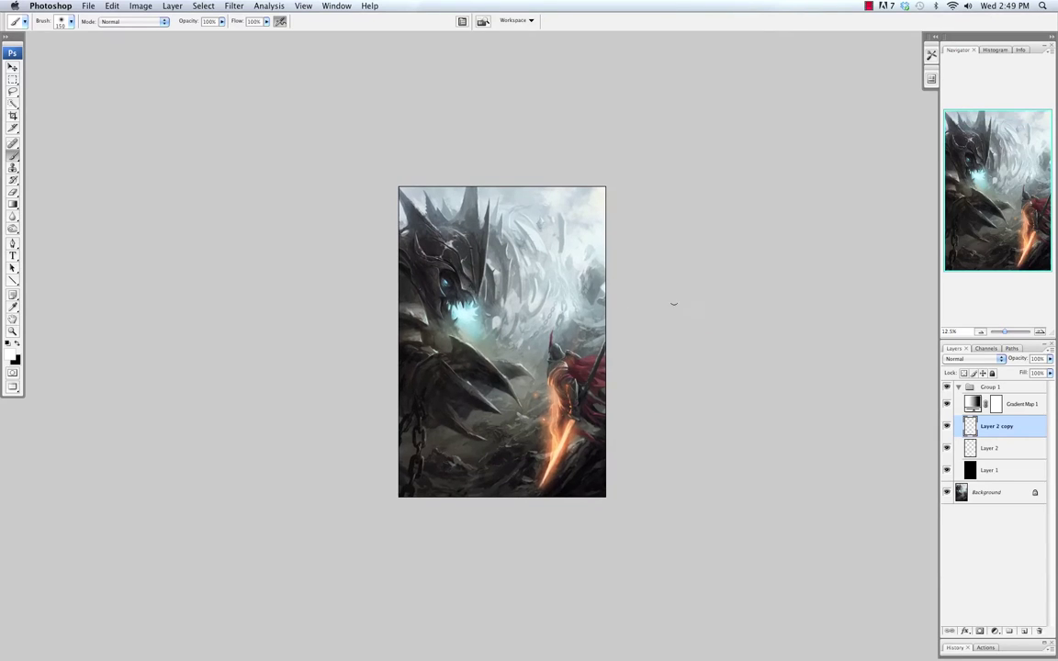
pyautogui.click(1039, 331)
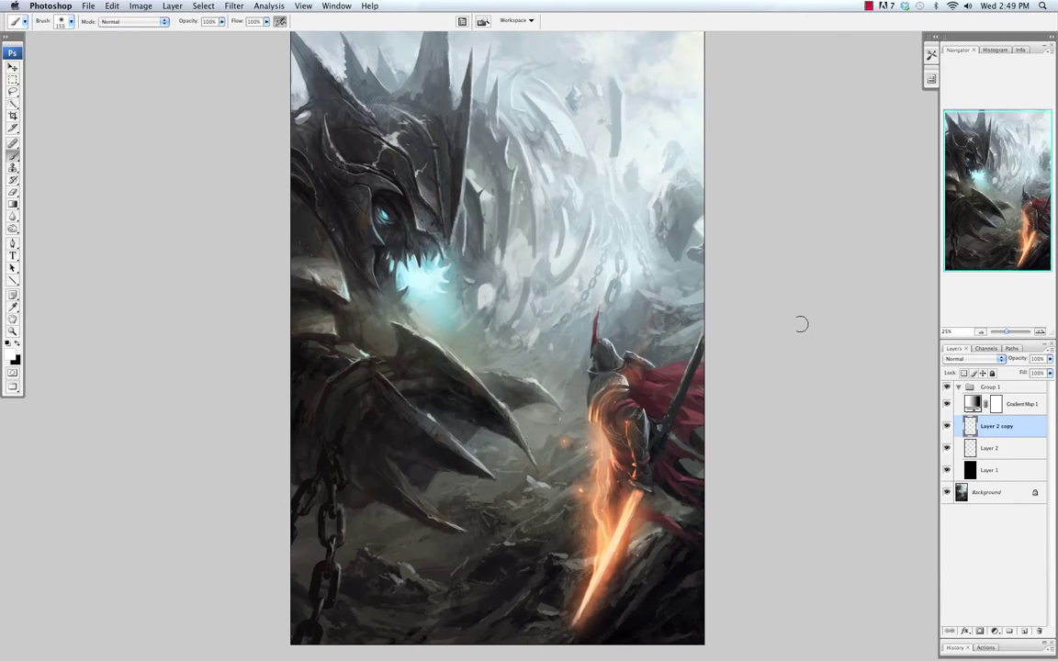
# In the Gradient Map's gradient, move the yellow end stop to 90% and add a paler f6d298 stop at 100%
pyautogui.doubleClick(972, 405)
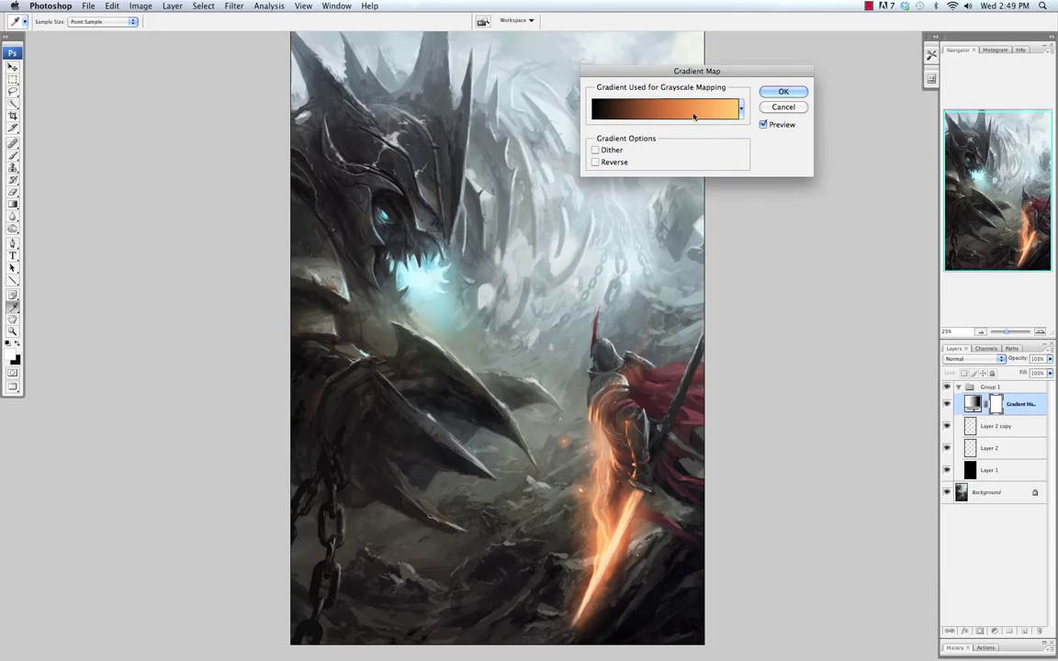
pyautogui.click(666, 111)
pyautogui.moveTo(873, 303); pyautogui.dragTo(850, 302)
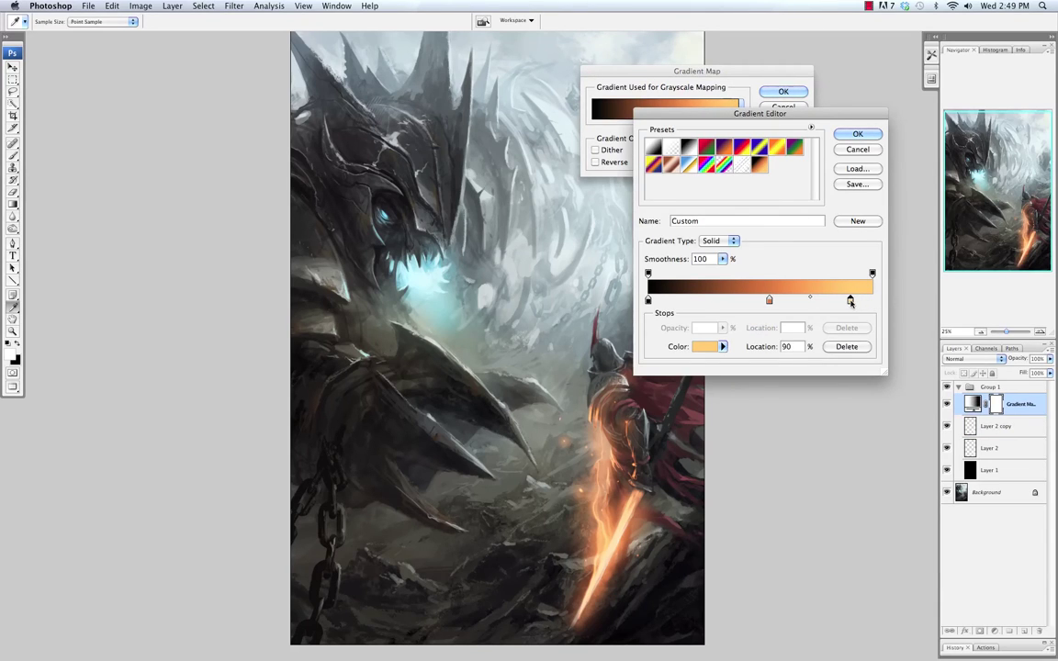
pyautogui.click(871, 301)
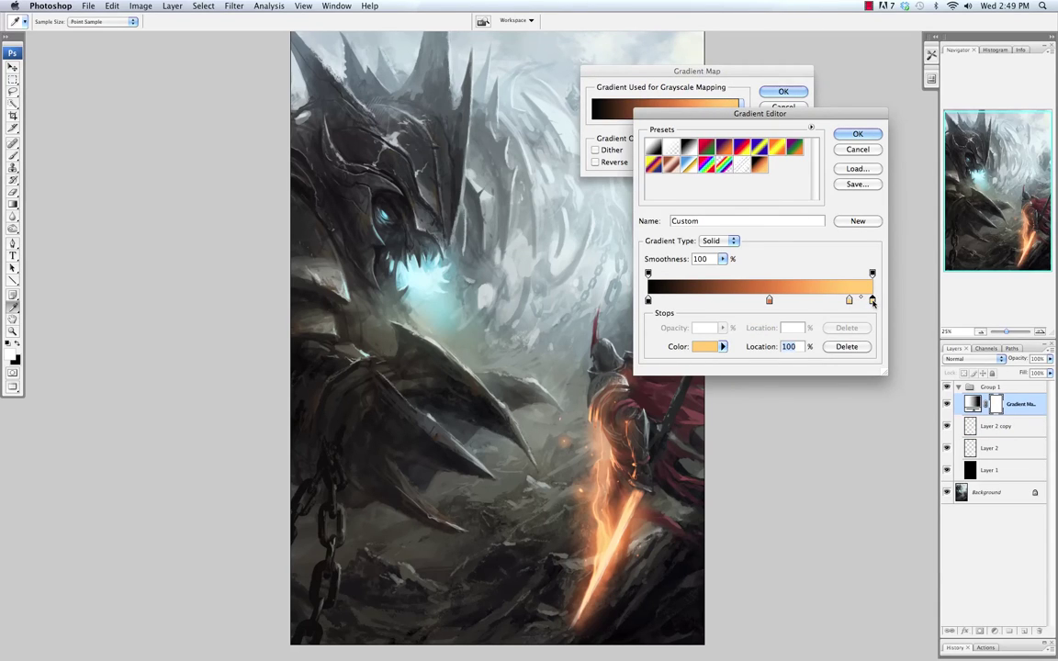
pyautogui.click(710, 346)
pyautogui.moveTo(496, 439)
pyautogui.mouseDown()
pyautogui.moveTo(725, 190)
pyautogui.moveTo(763, 94)
pyautogui.mouseUp()
pyautogui.moveTo(681, 111); pyautogui.dragTo(699, 122)
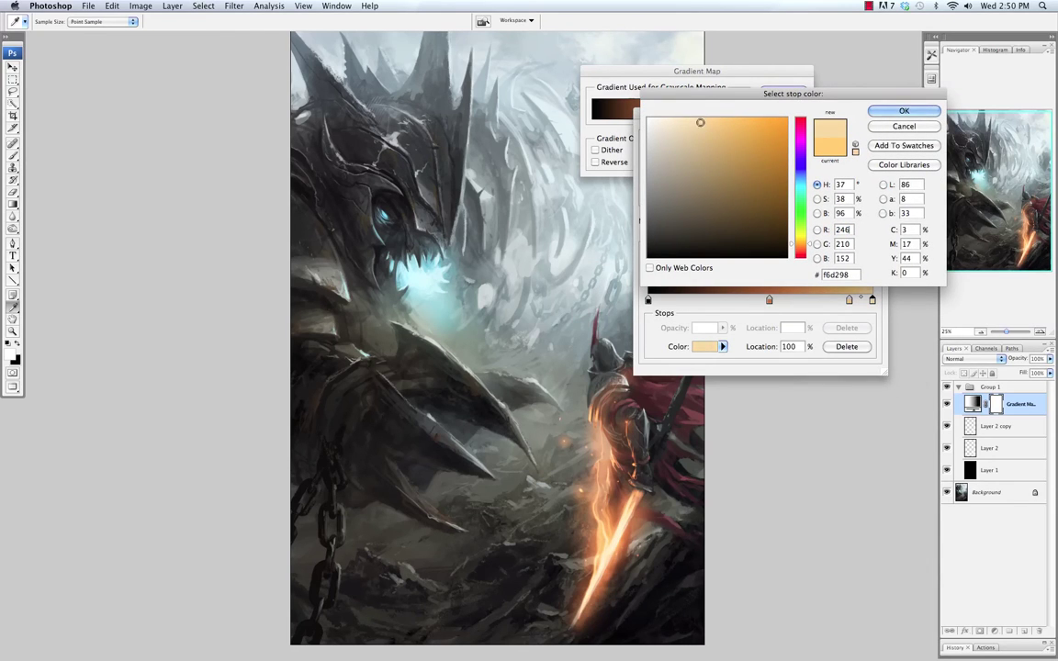
pyautogui.click(904, 111)
# Move the gradient's orange stop to 52% and the yellow stop to 87%, and apply the Gradient Map
pyautogui.moveTo(769, 300); pyautogui.dragTo(765, 301)
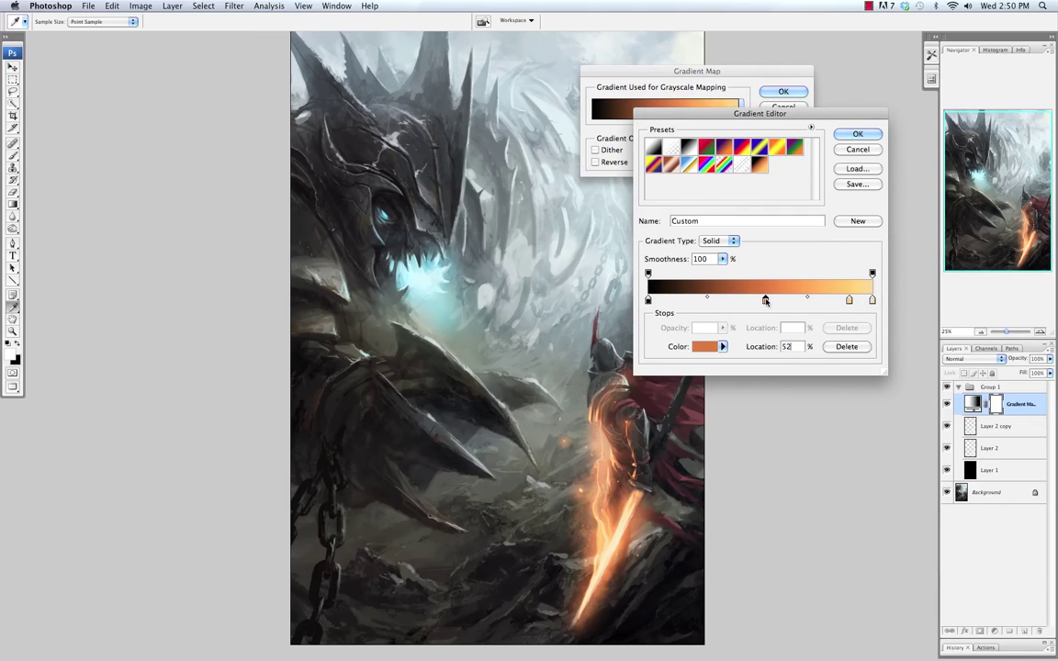
pyautogui.moveTo(848, 301)
pyautogui.mouseDown()
pyautogui.moveTo(818, 304)
pyautogui.moveTo(847, 309)
pyautogui.mouseUp()
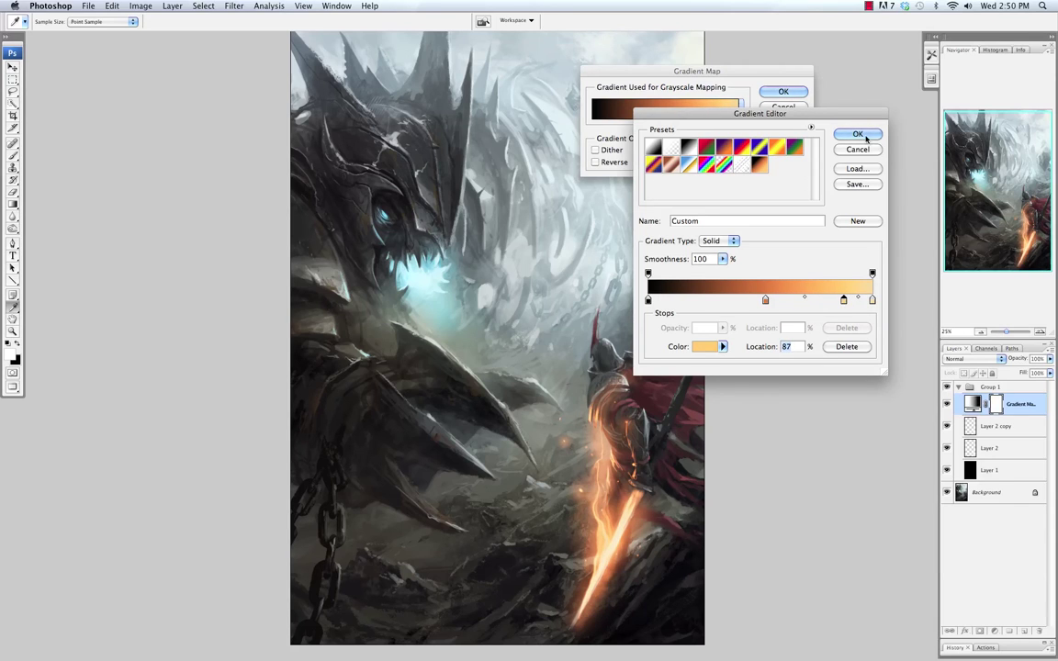
pyautogui.press('Return')
pyautogui.click(782, 106)
pyautogui.press('b')
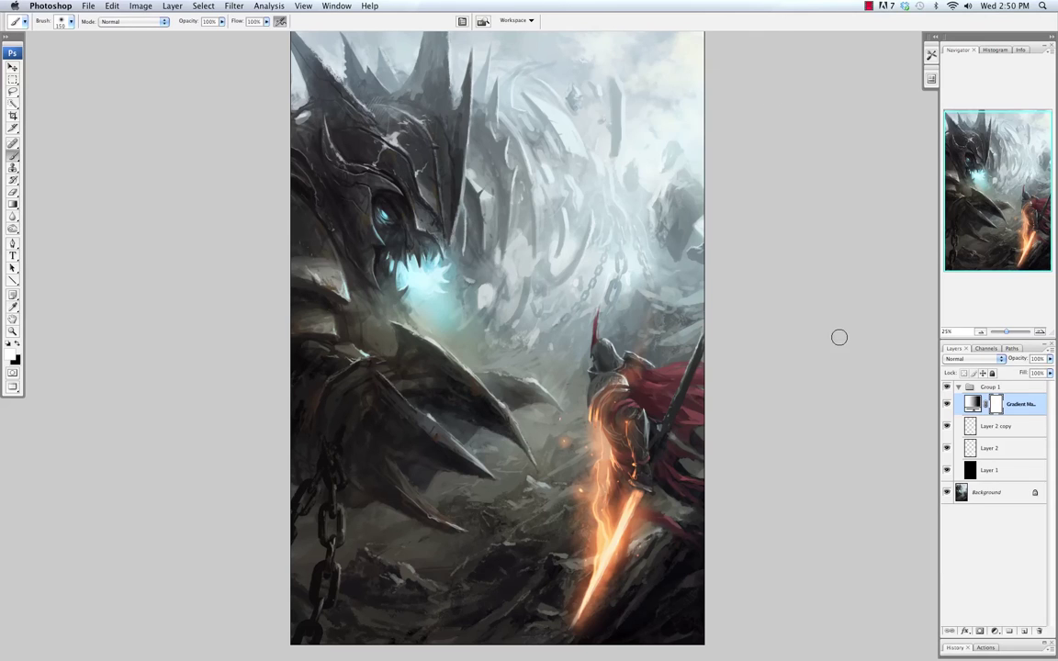
# Reopen the Gradient Map's gradient, inspect the black stop's color, and try a darker magenta with hue 305° on the orange stop
pyautogui.doubleClick(971, 403)
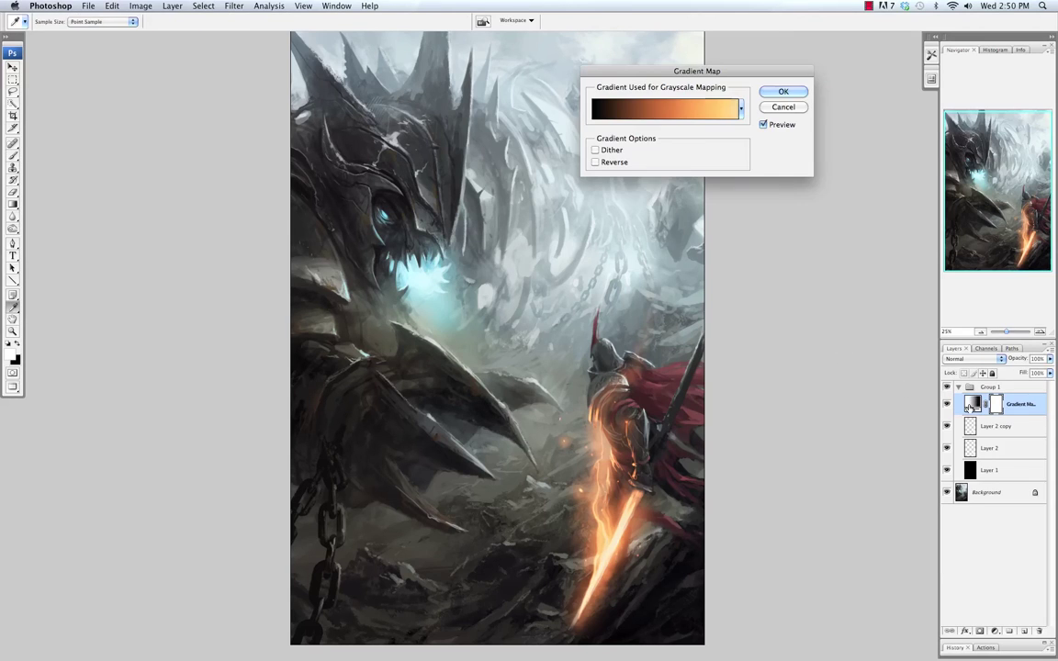
pyautogui.click(683, 116)
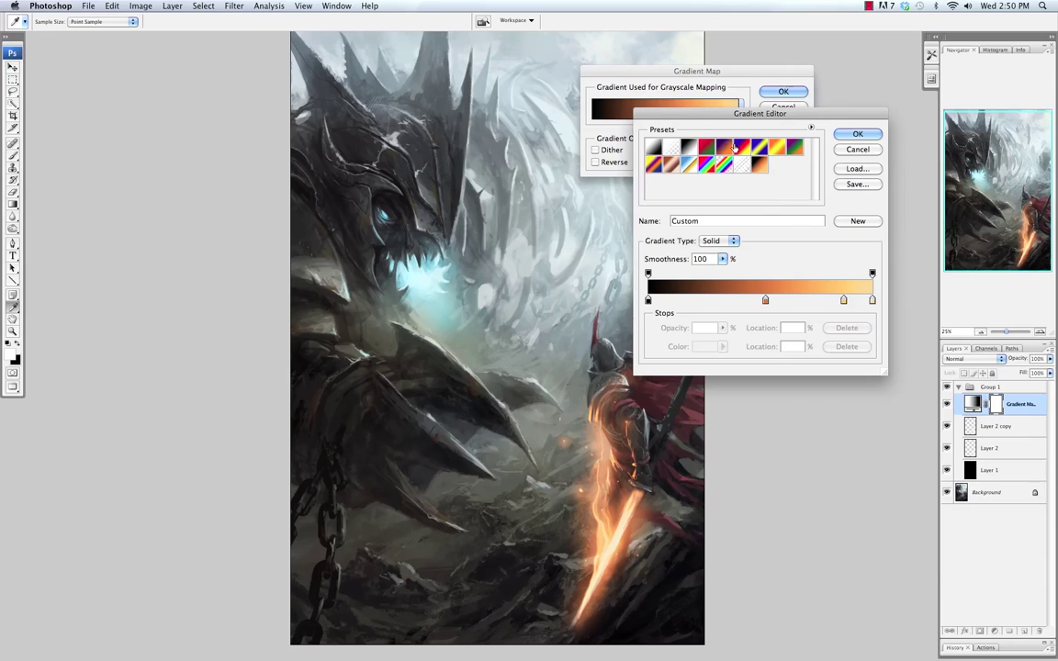
pyautogui.click(647, 300)
pyautogui.doubleClick(647, 300)
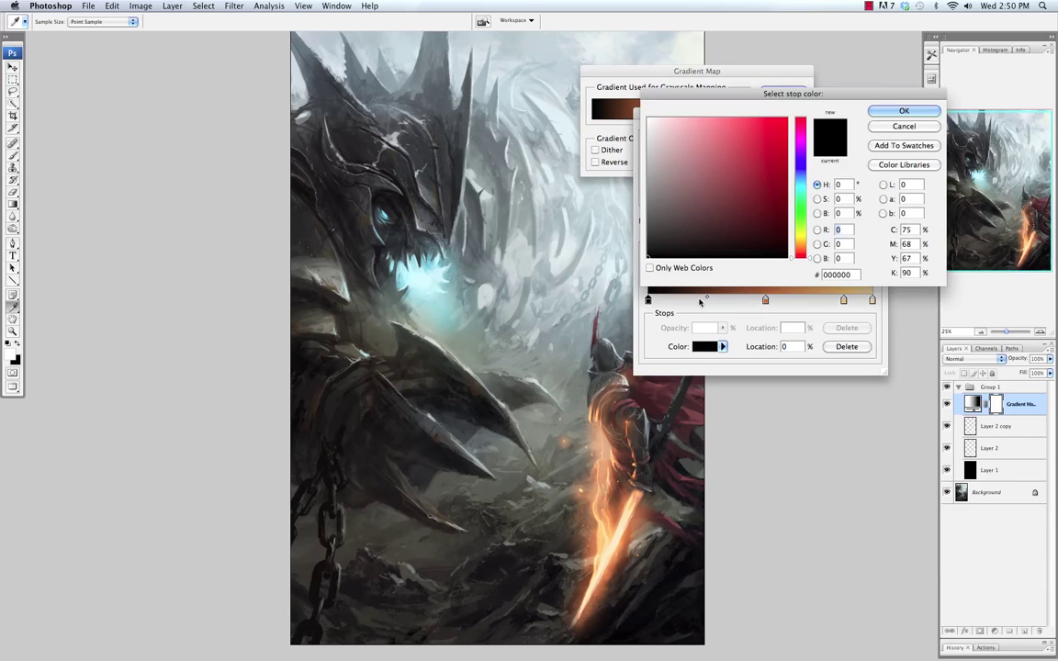
pyautogui.click(903, 111)
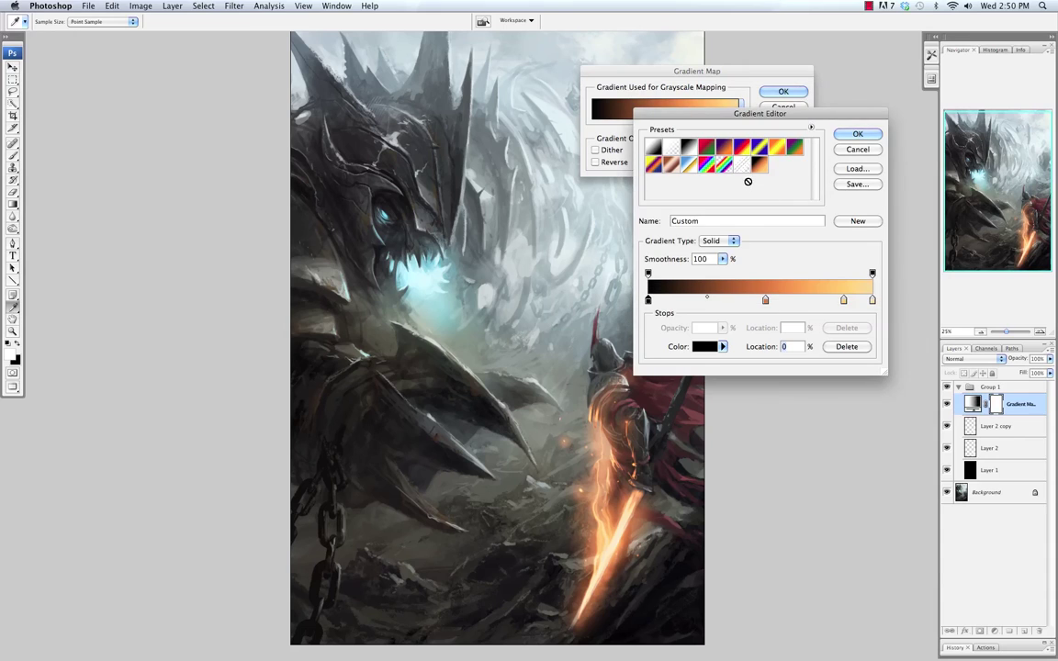
pyautogui.click(765, 300)
pyautogui.doubleClick(765, 300)
pyautogui.click(798, 140)
pyautogui.click(755, 121)
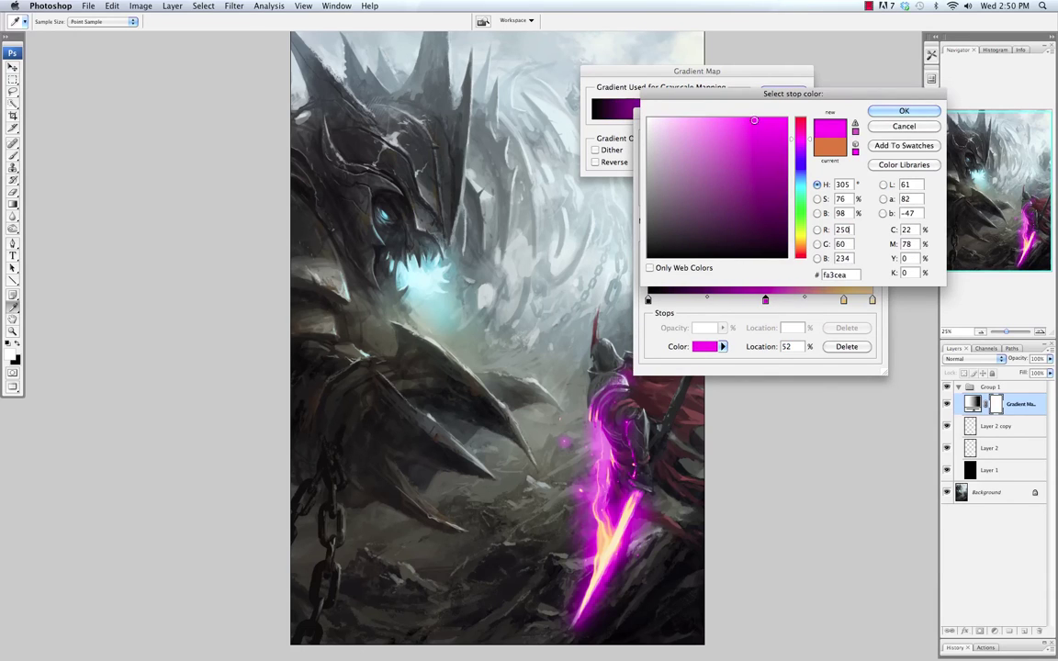
pyautogui.click(747, 151)
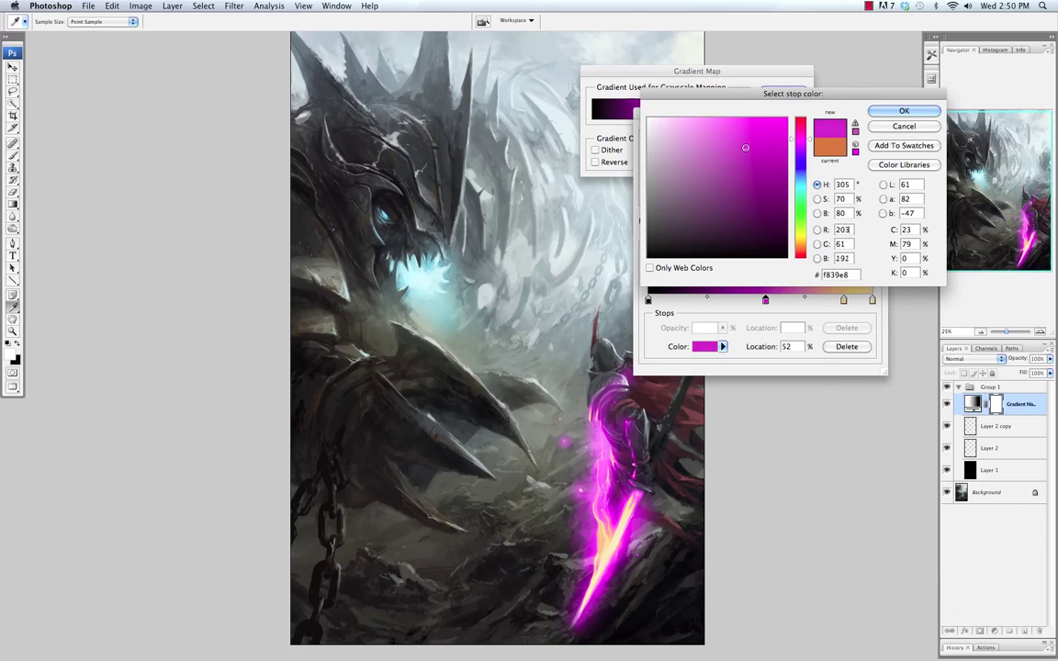
pyautogui.click(882, 112)
# Recolor the gradient's yellow stop at 87% to a light pink
pyautogui.click(843, 300)
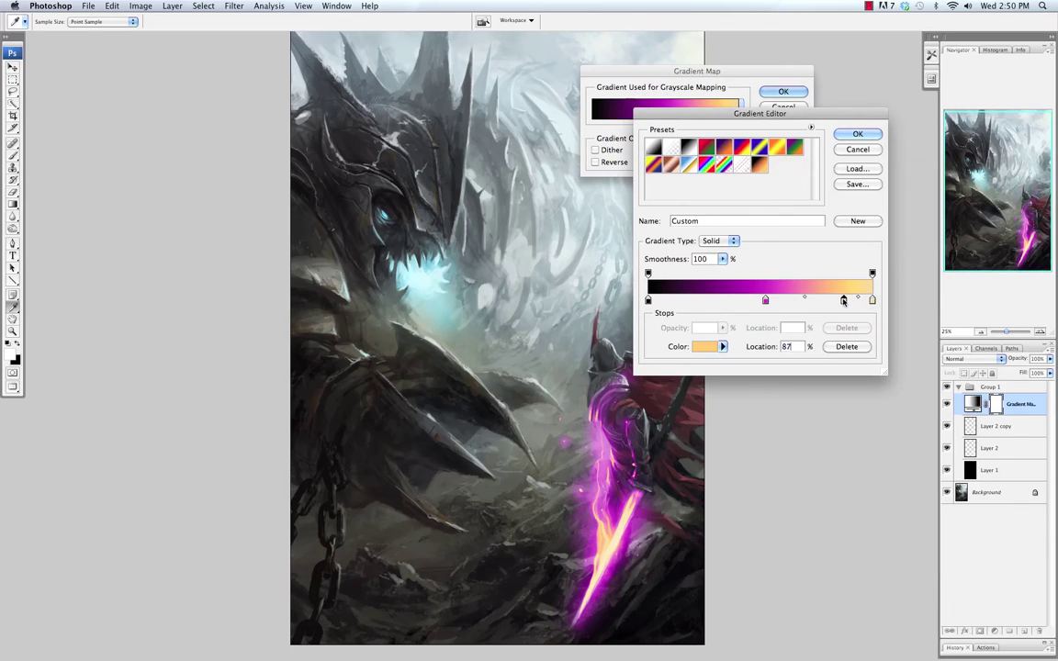
pyautogui.click(705, 346)
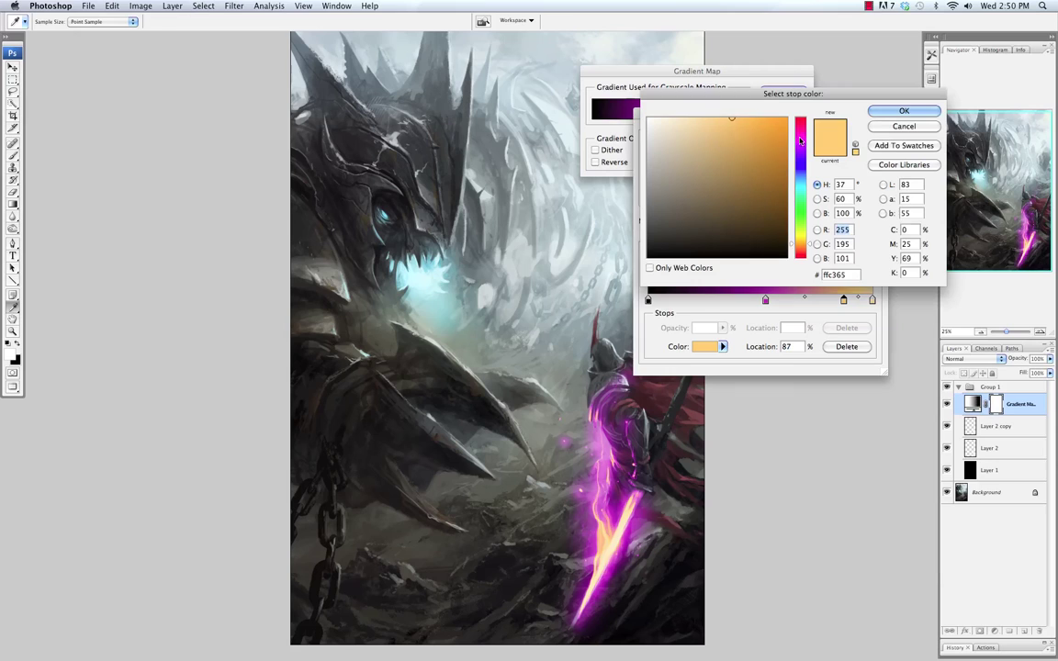
pyautogui.click(719, 122)
pyautogui.click(903, 111)
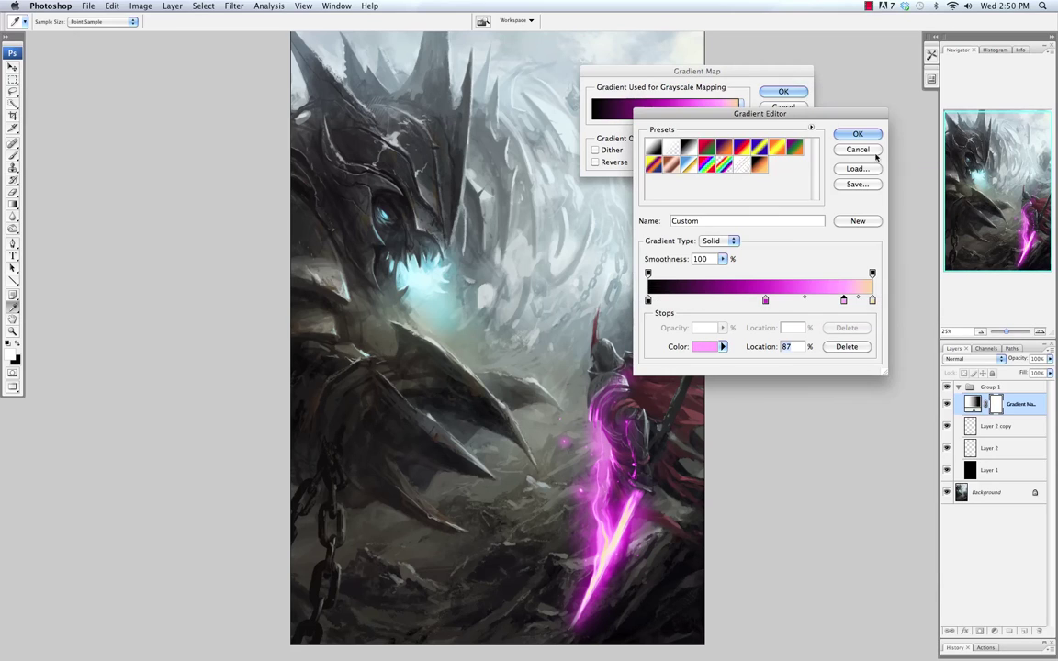
# Recolor the gradient's stop at 100% to a very pale pink, ffddff
pyautogui.click(870, 300)
pyautogui.click(705, 346)
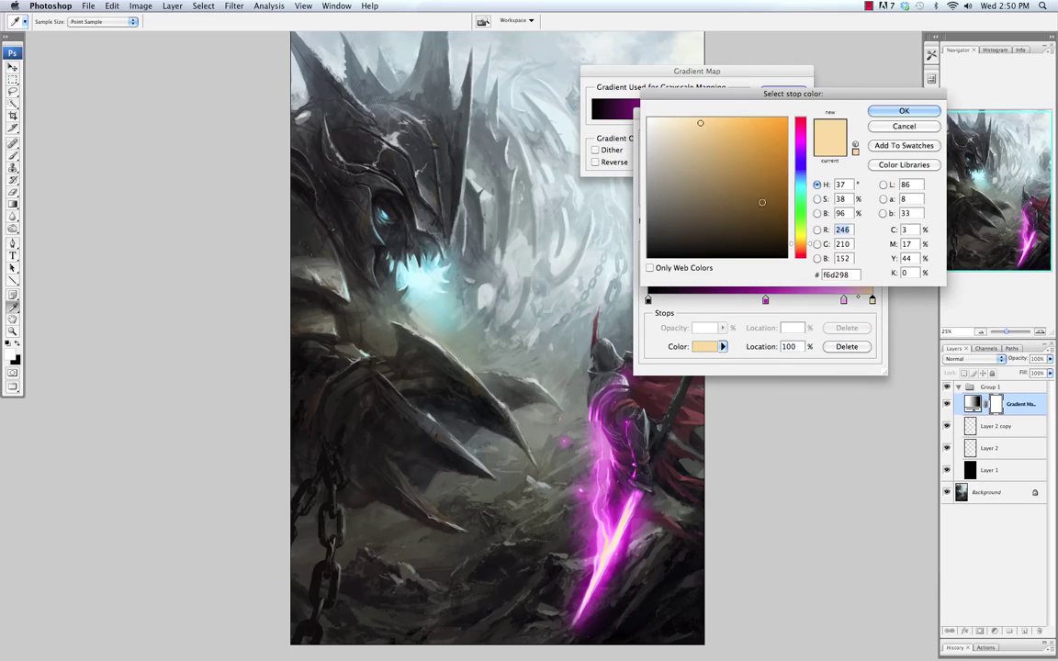
pyautogui.click(665, 117)
pyautogui.click(801, 142)
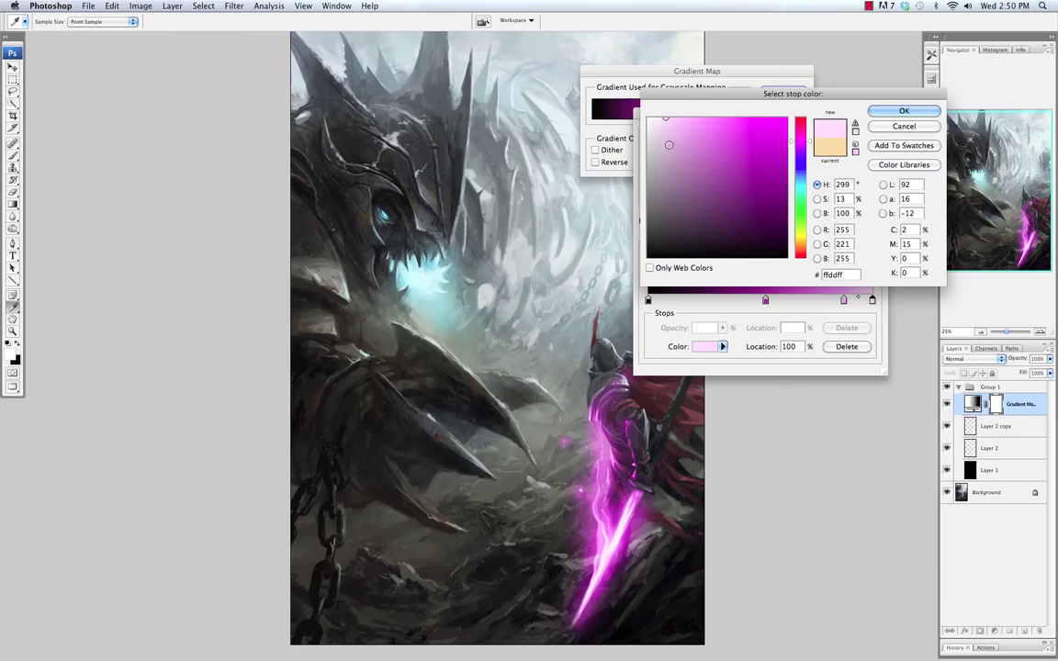
pyautogui.click(903, 111)
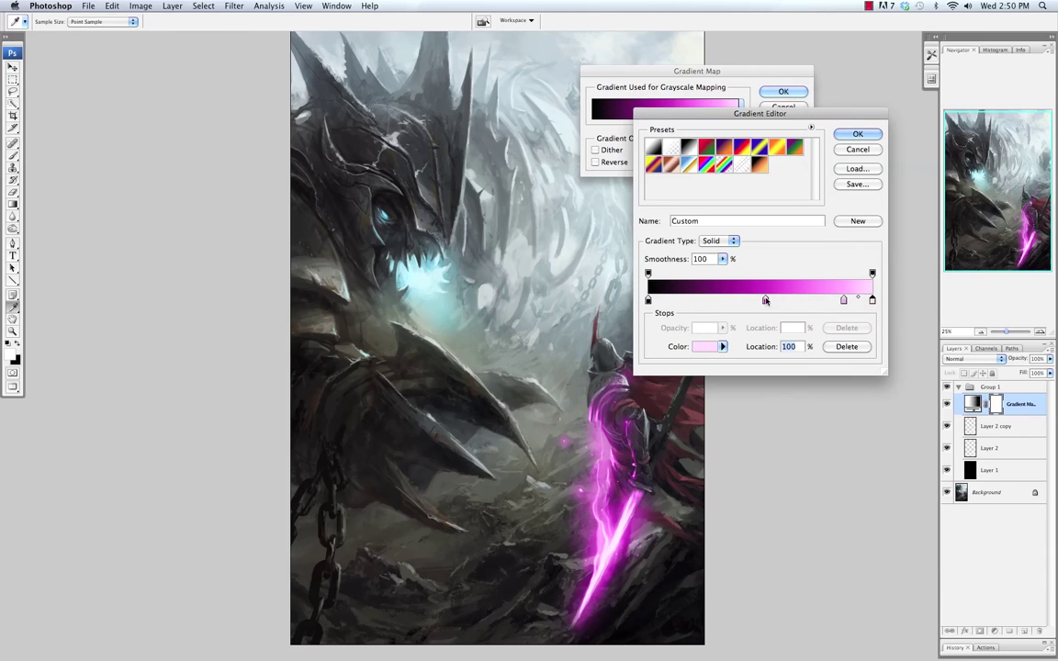
# Shift the magenta middle stop slightly toward the black end and apply the recolored Gradient Map
pyautogui.moveTo(765, 300); pyautogui.dragTo(756, 300)
pyautogui.click(857, 134)
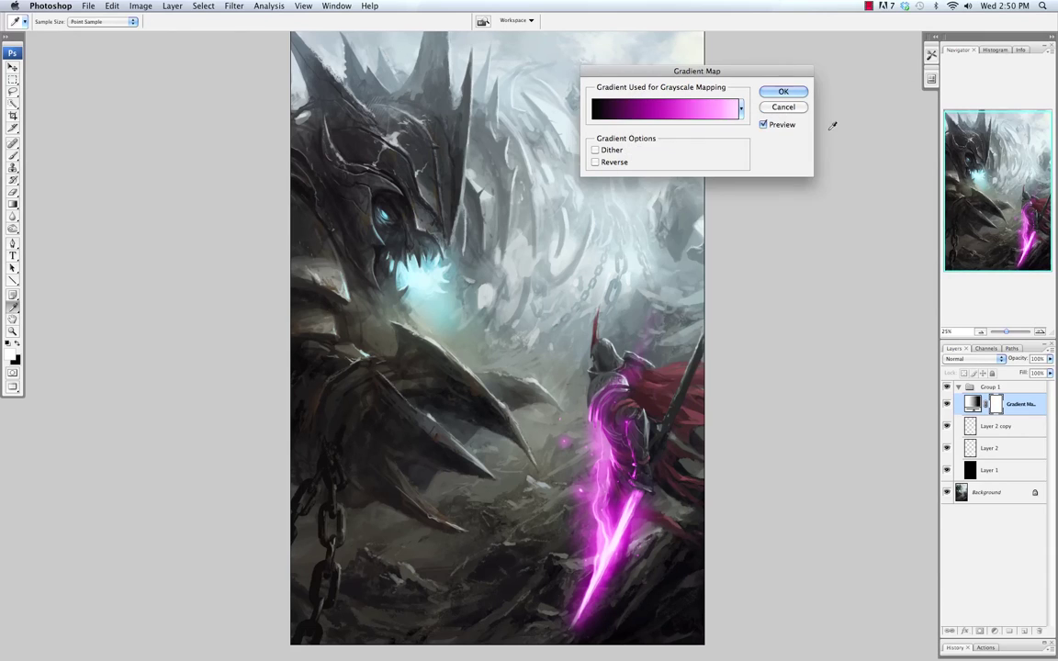
pyautogui.click(785, 92)
pyautogui.press('b')
# View the whole painting at 12.5% zoom and undo the magenta Gradient Map change
pyautogui.moveTo(828, 344); pyautogui.dragTo(832, 340)
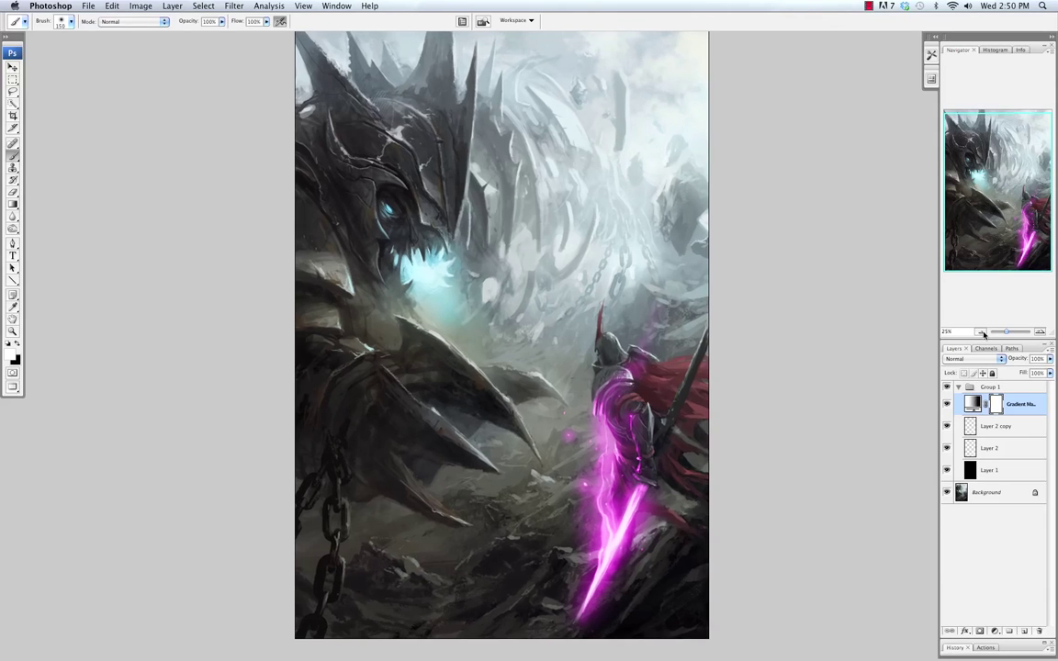
pyautogui.click(982, 333)
pyautogui.click(981, 332)
pyautogui.press('super+z')
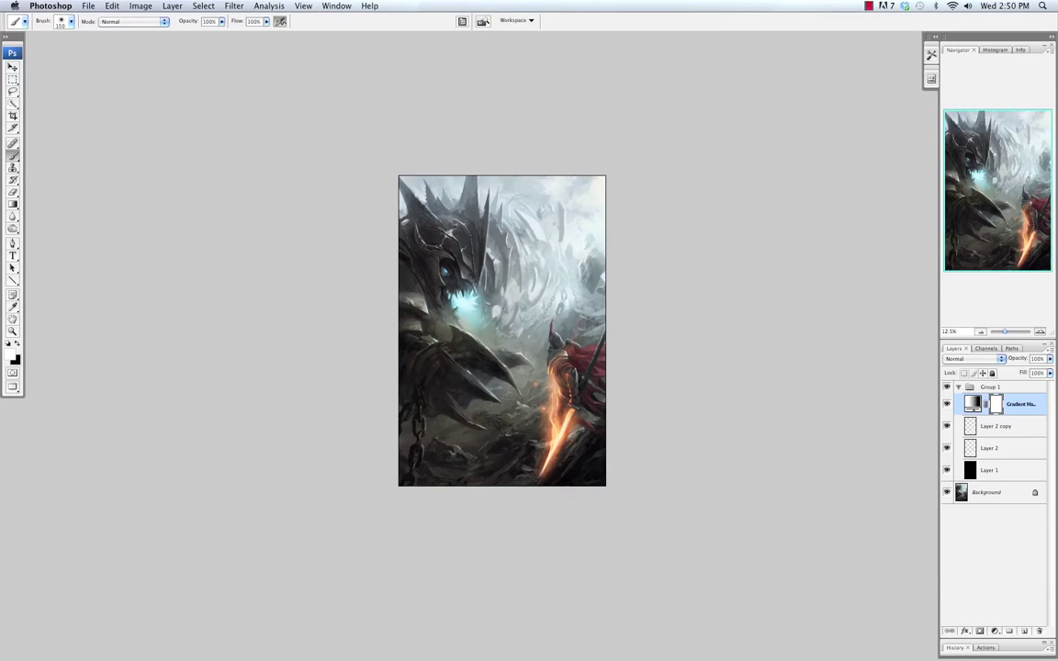